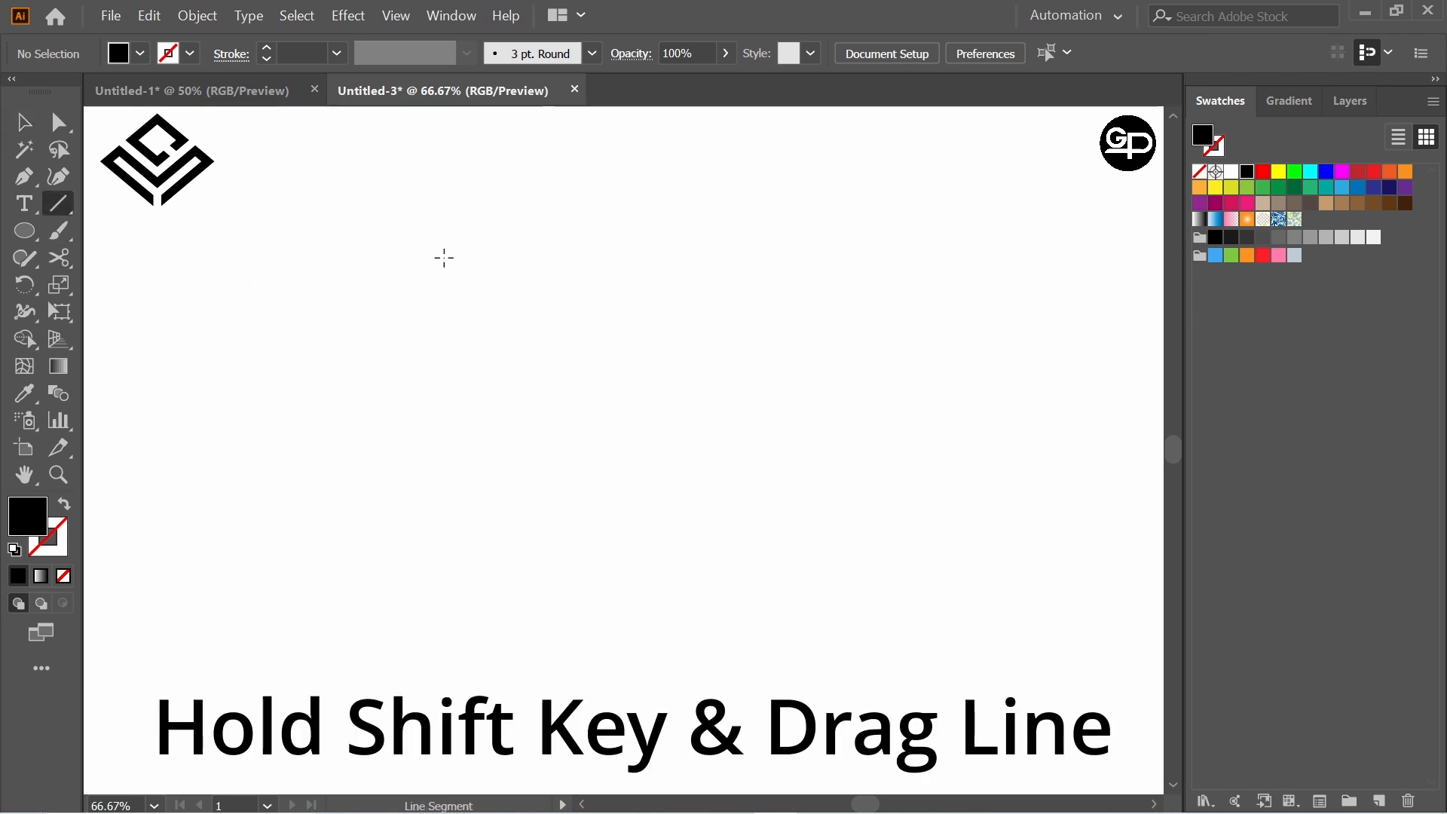
Step: Draw a straight vertical line on the artboard and give it a black stroke
{"action": "left_click_drag", "start_coordinate": [450, 251], "coordinate": [468, 675]}
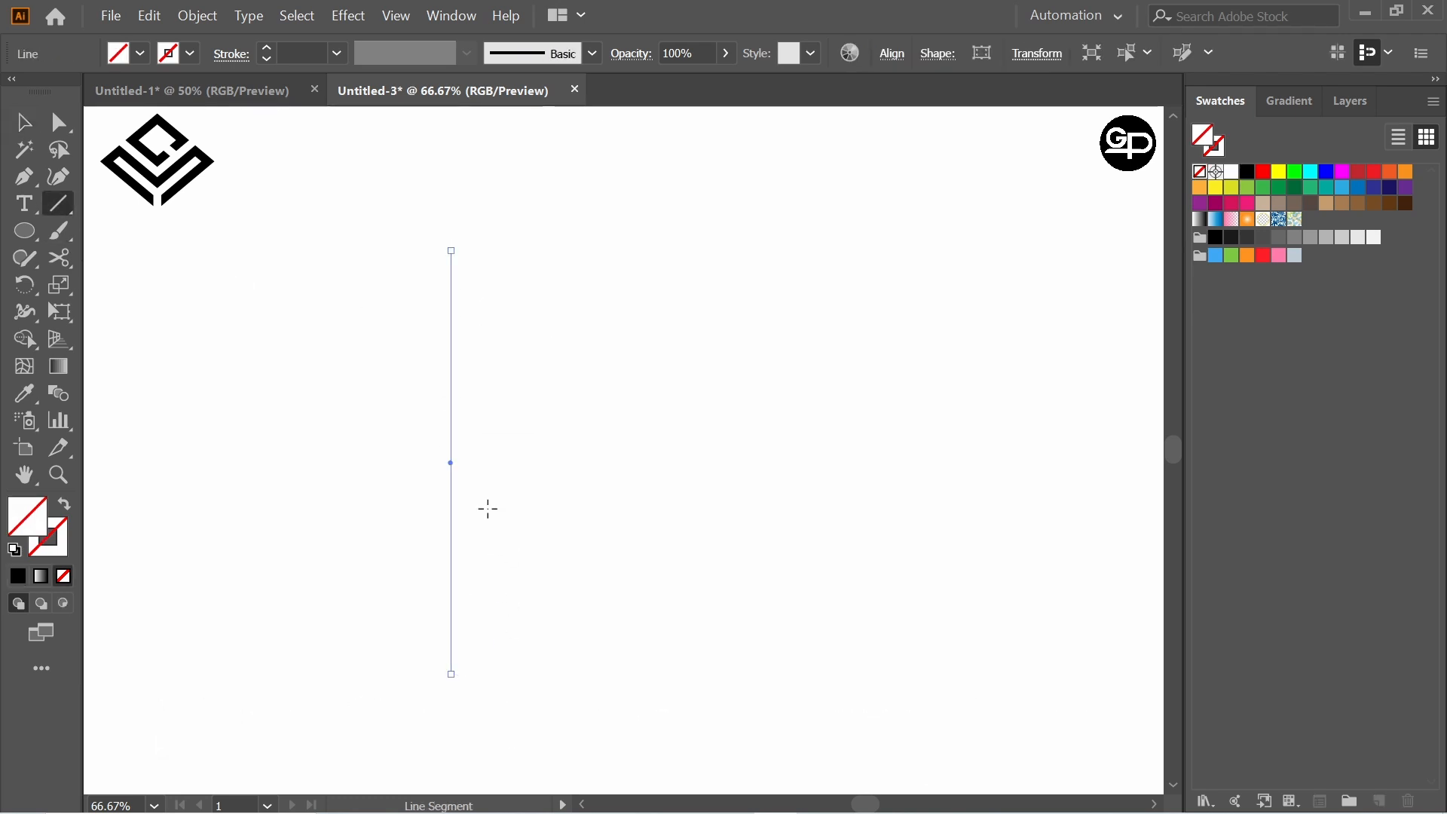
{"action": "left_click", "coordinate": [184, 58]}
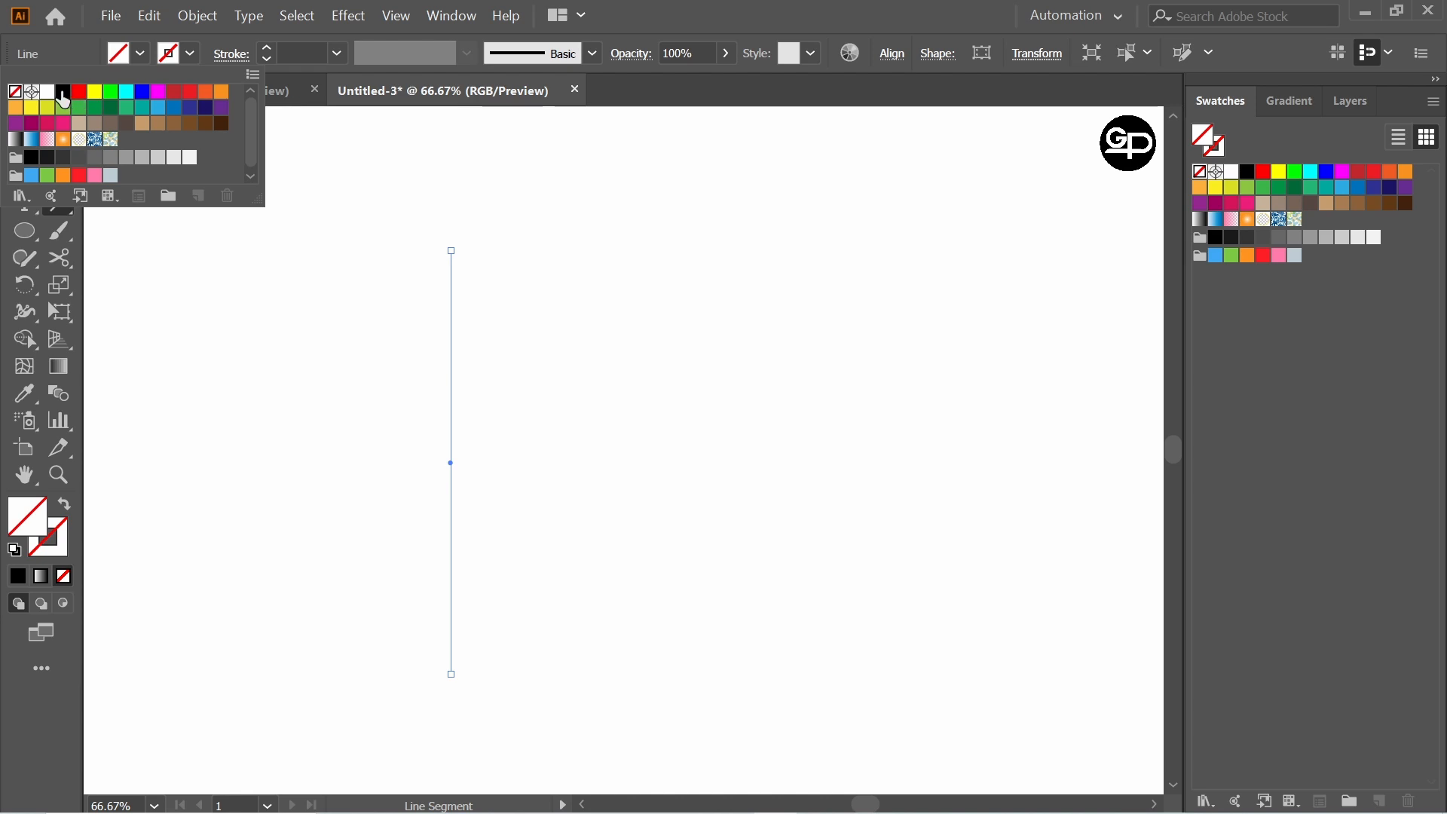
{"action": "left_click", "coordinate": [64, 91]}
{"action": "left_click", "coordinate": [425, 308]}
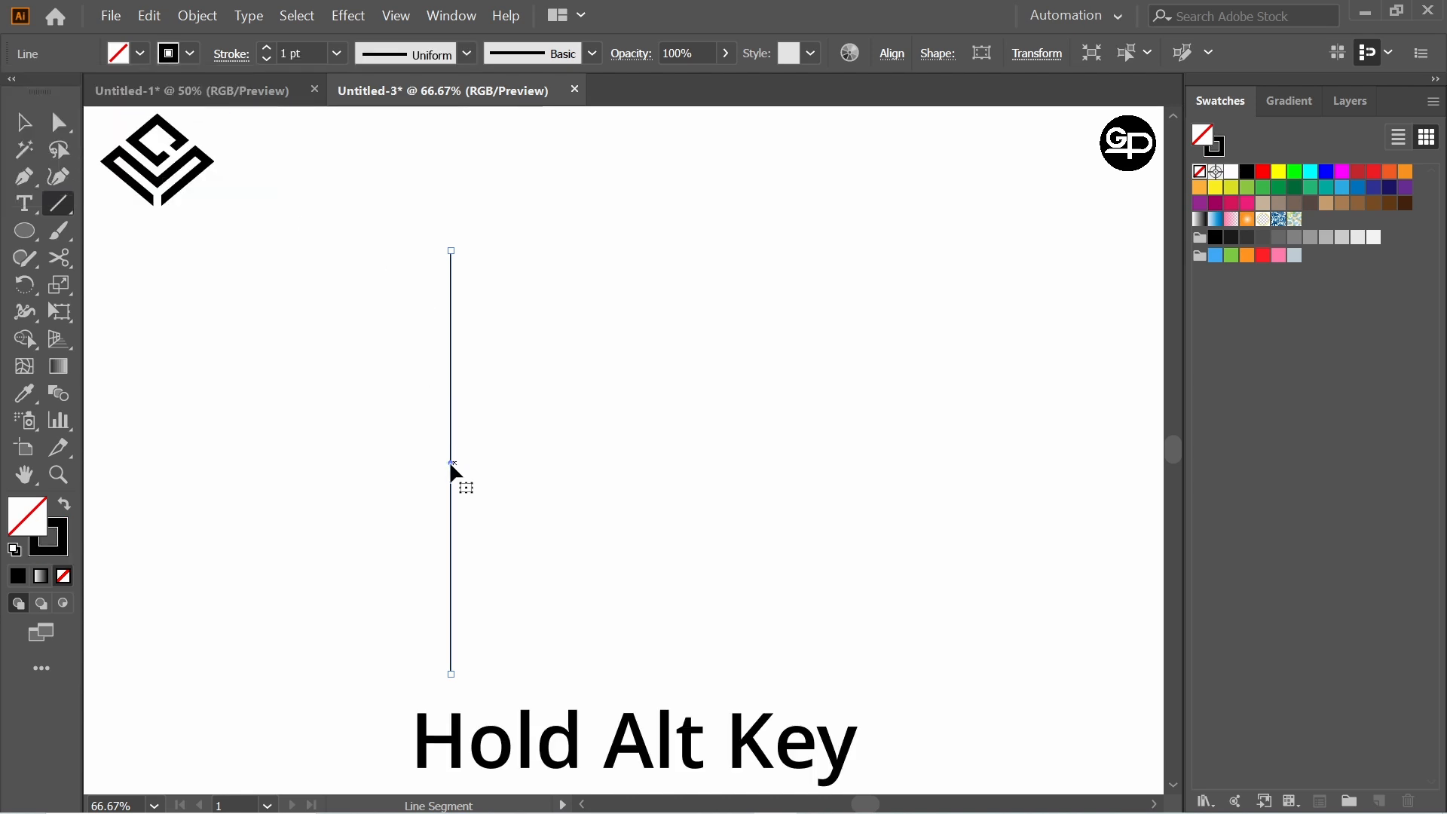
Step: Duplicate the vertical line a short distance to its right and repeat the copy to make ten evenly spaced parallel lines
{"action": "left_click_drag", "start_coordinate": [450, 462], "coordinate": [477, 463]}
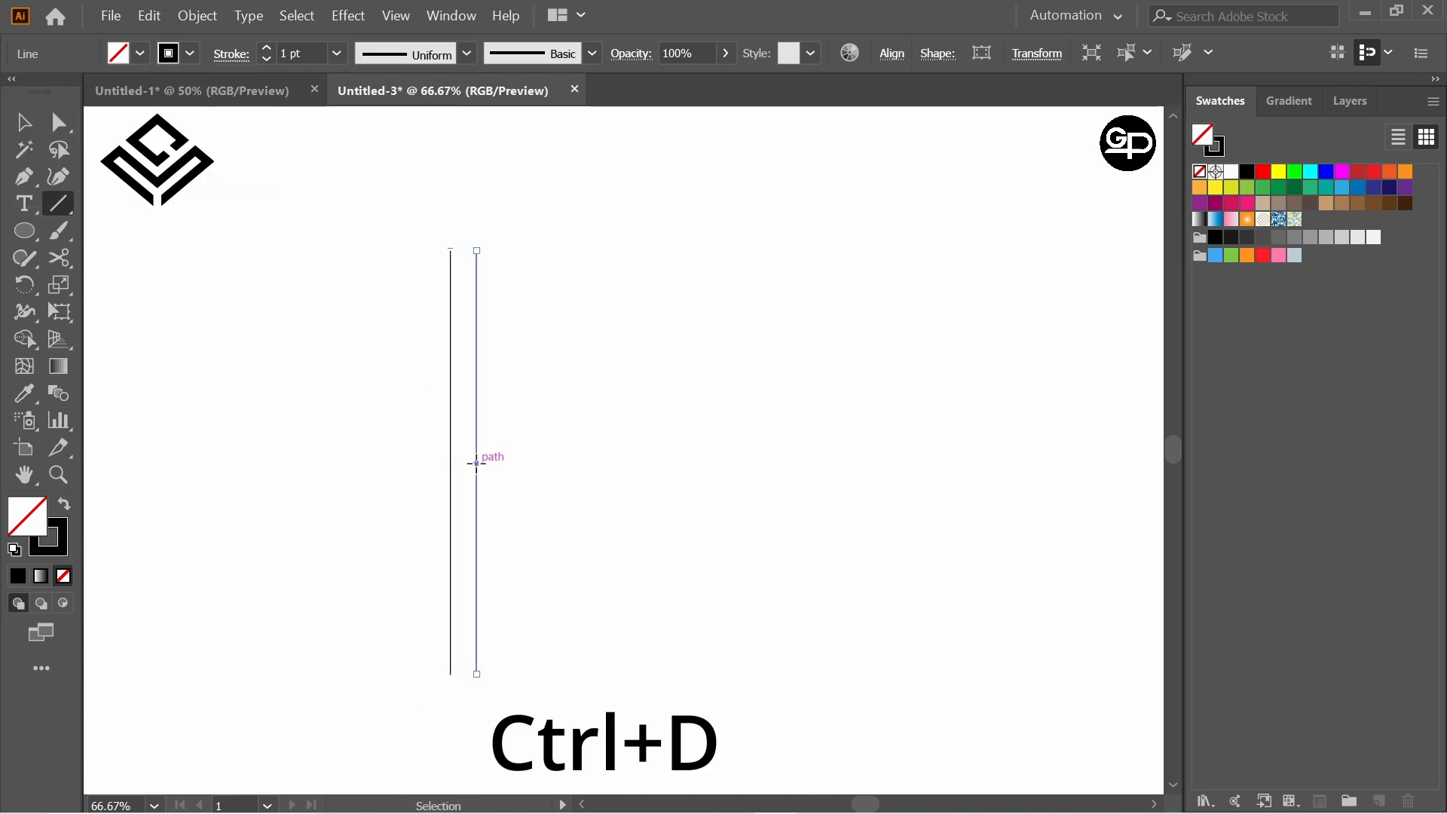
{"action": "key", "text": "ctrl+d"}
{"action": "key", "text": "ctrl+d"}
{"action": "key", "text": "ctrl+d"}
{"action": "key", "text": "ctrl+d"}
{"action": "key", "text": "ctrl+d"}
{"action": "key", "text": "ctrl+d"}
{"action": "key", "text": "ctrl+d"}
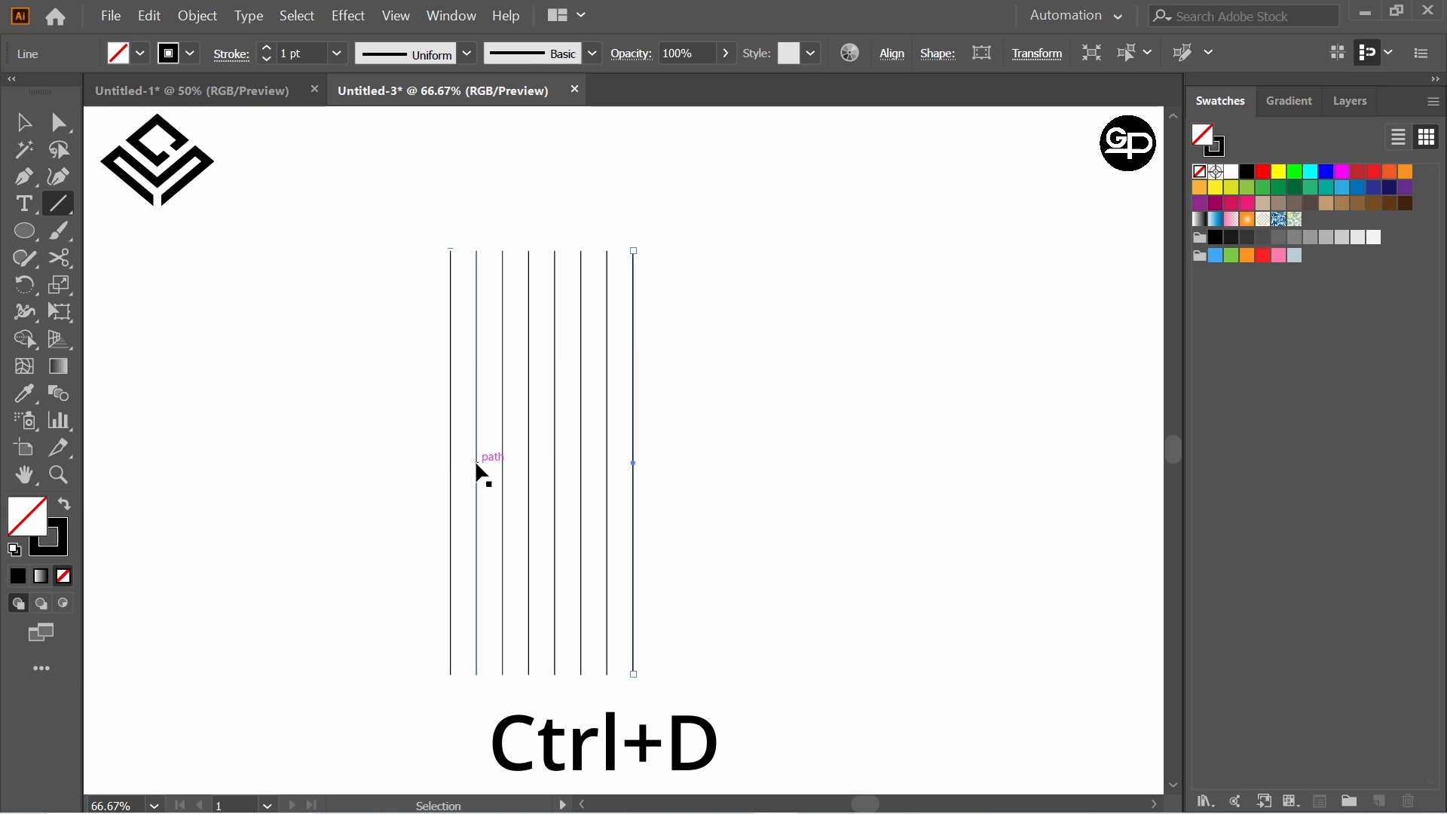
Step: Group all ten vertical lines and shift the group slightly to the right
{"action": "left_click", "coordinate": [26, 125]}
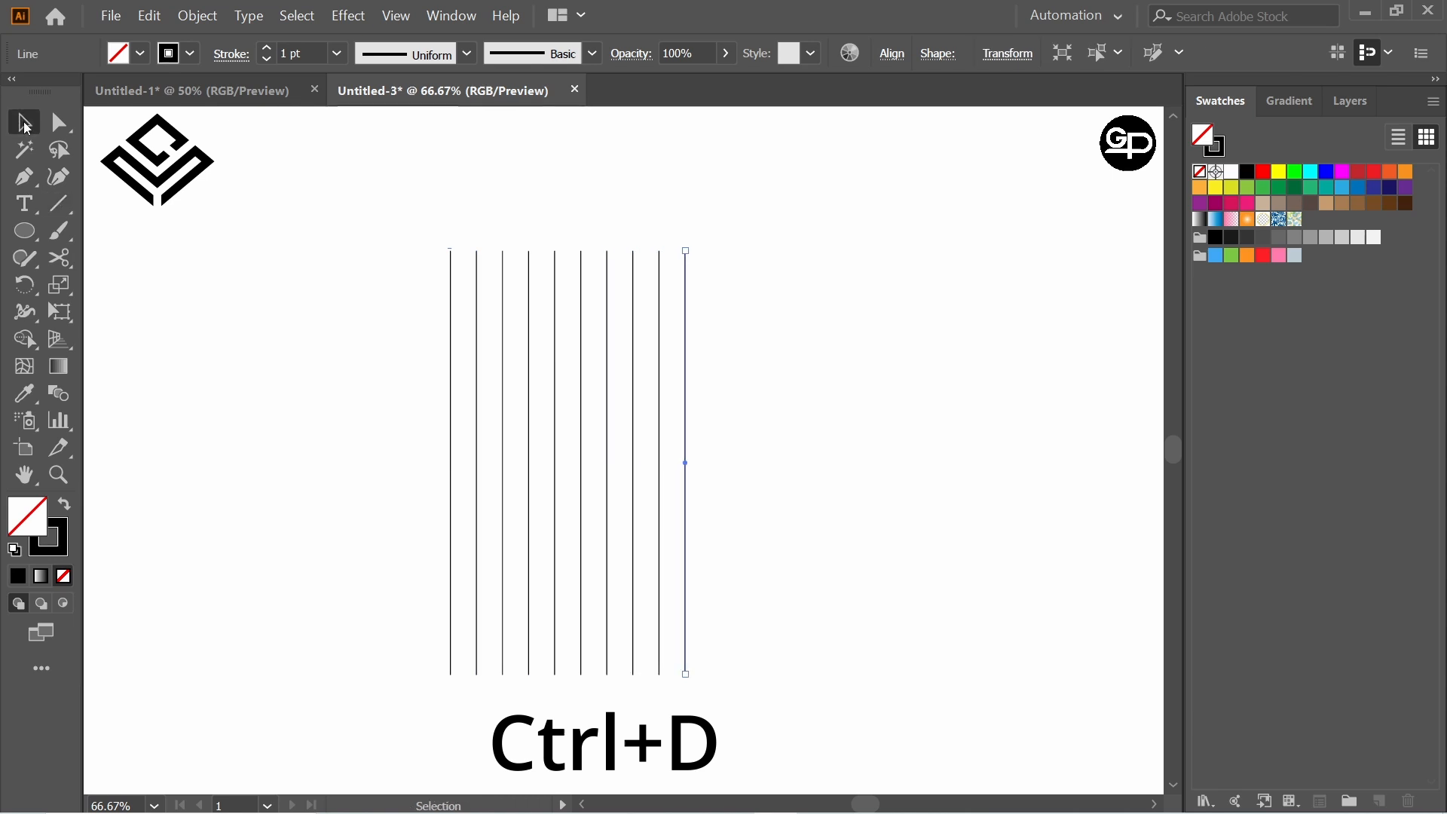
{"action": "left_click", "coordinate": [382, 267]}
{"action": "left_click_drag", "start_coordinate": [761, 573], "coordinate": [796, 683]}
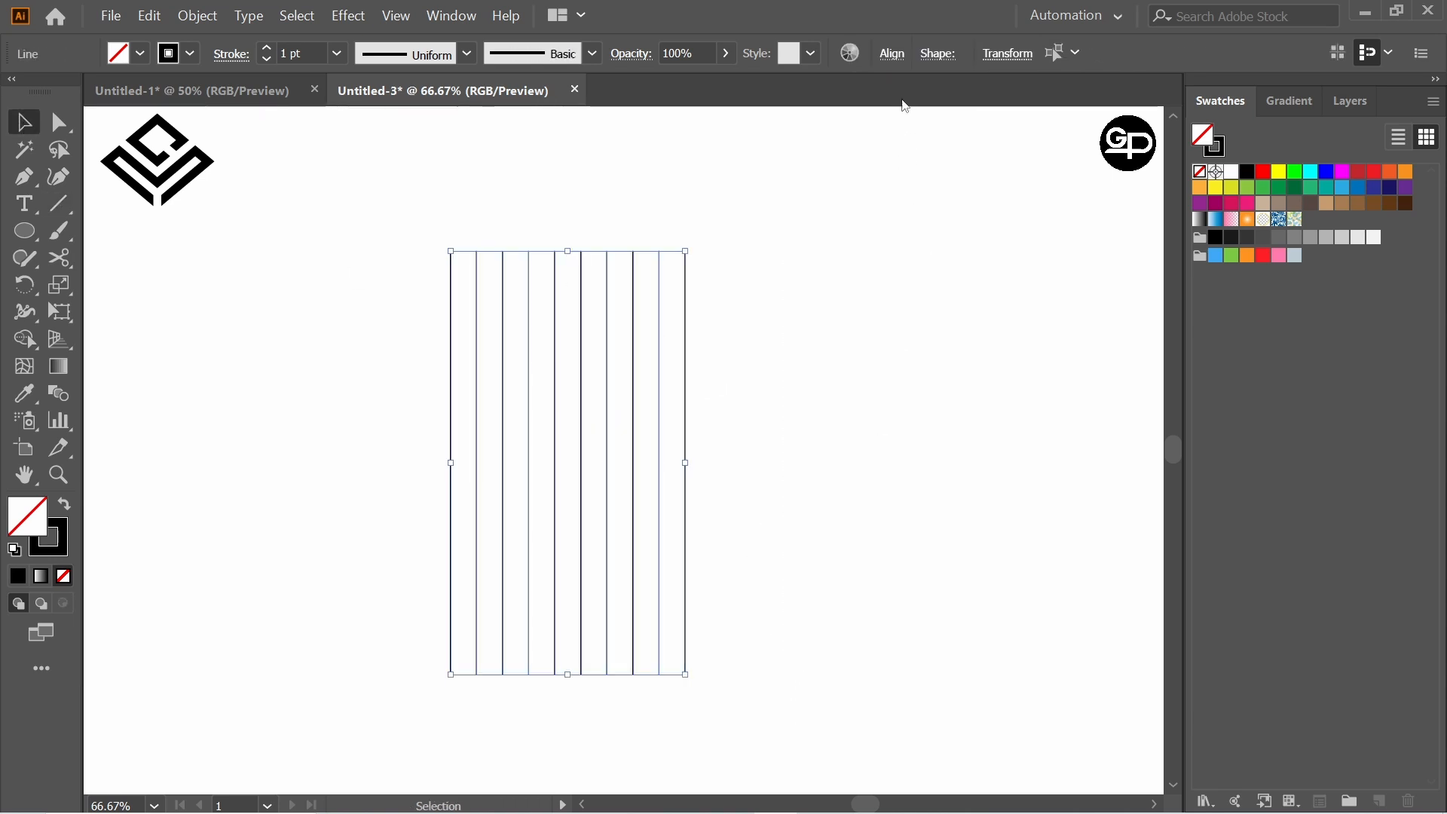
{"action": "left_click", "coordinate": [892, 52]}
{"action": "left_click", "coordinate": [876, 253]}
{"action": "left_click", "coordinate": [911, 279]}
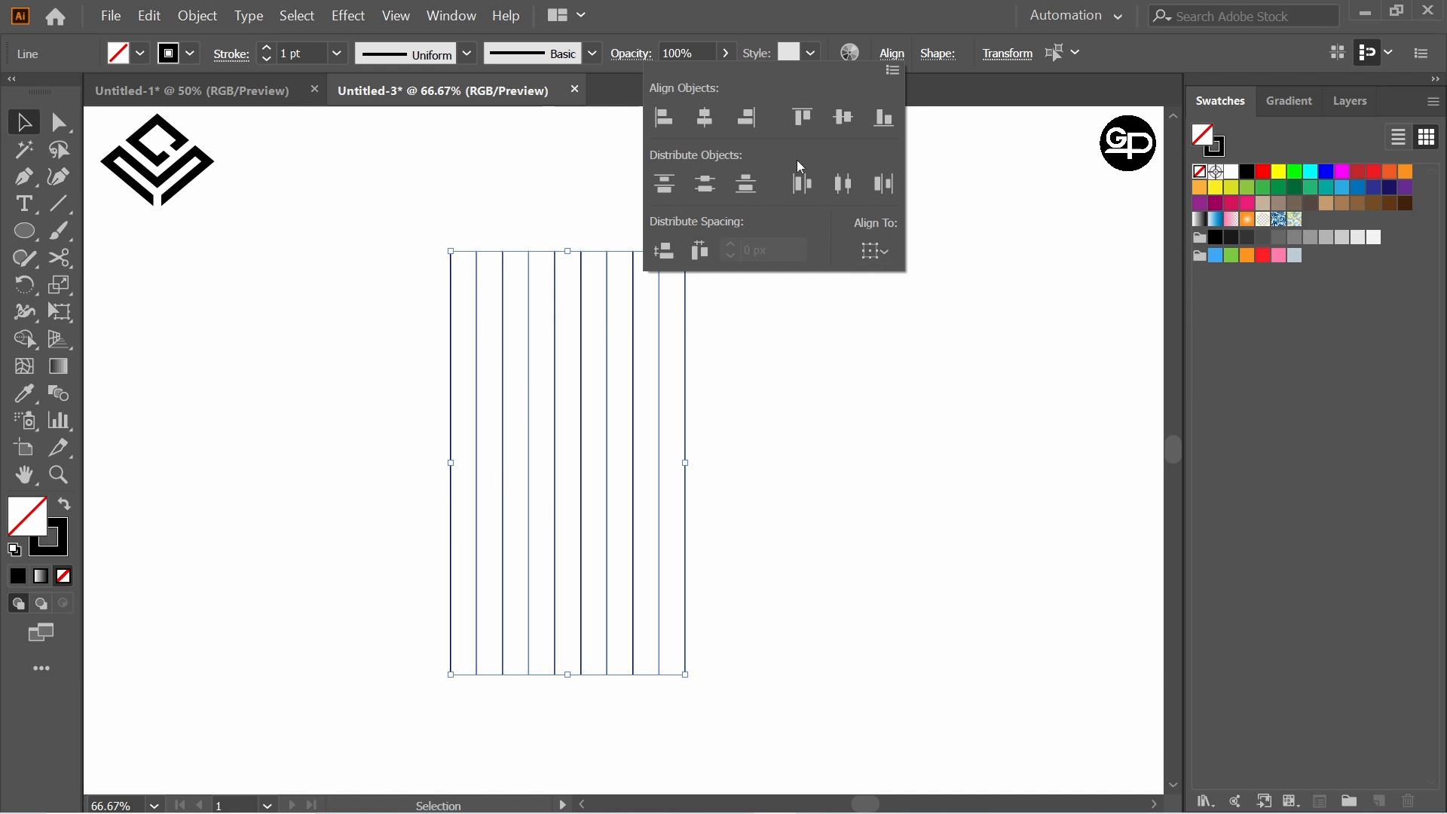
{"action": "left_click", "coordinate": [818, 341]}
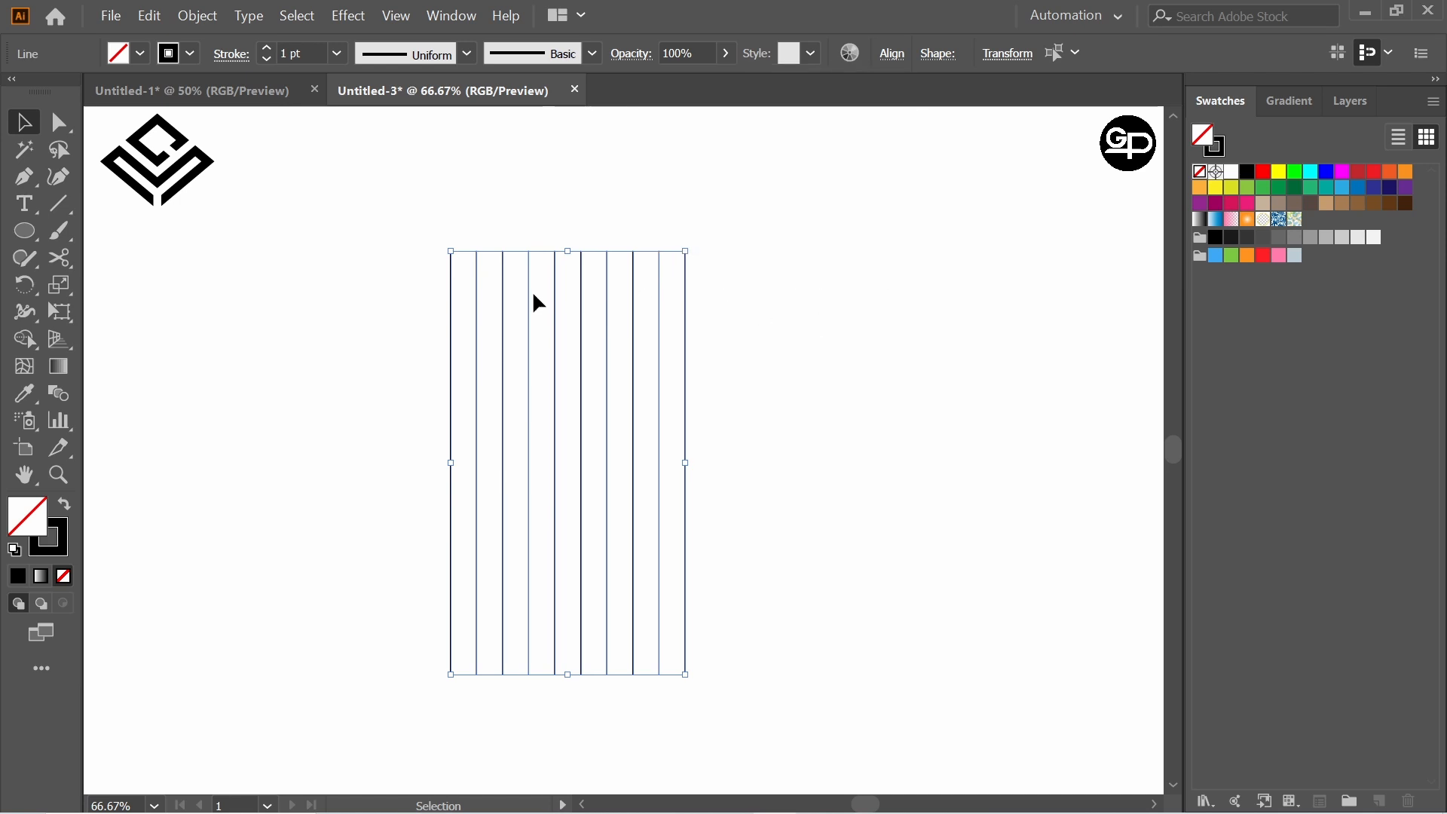
{"action": "key", "text": "ctrl+g"}
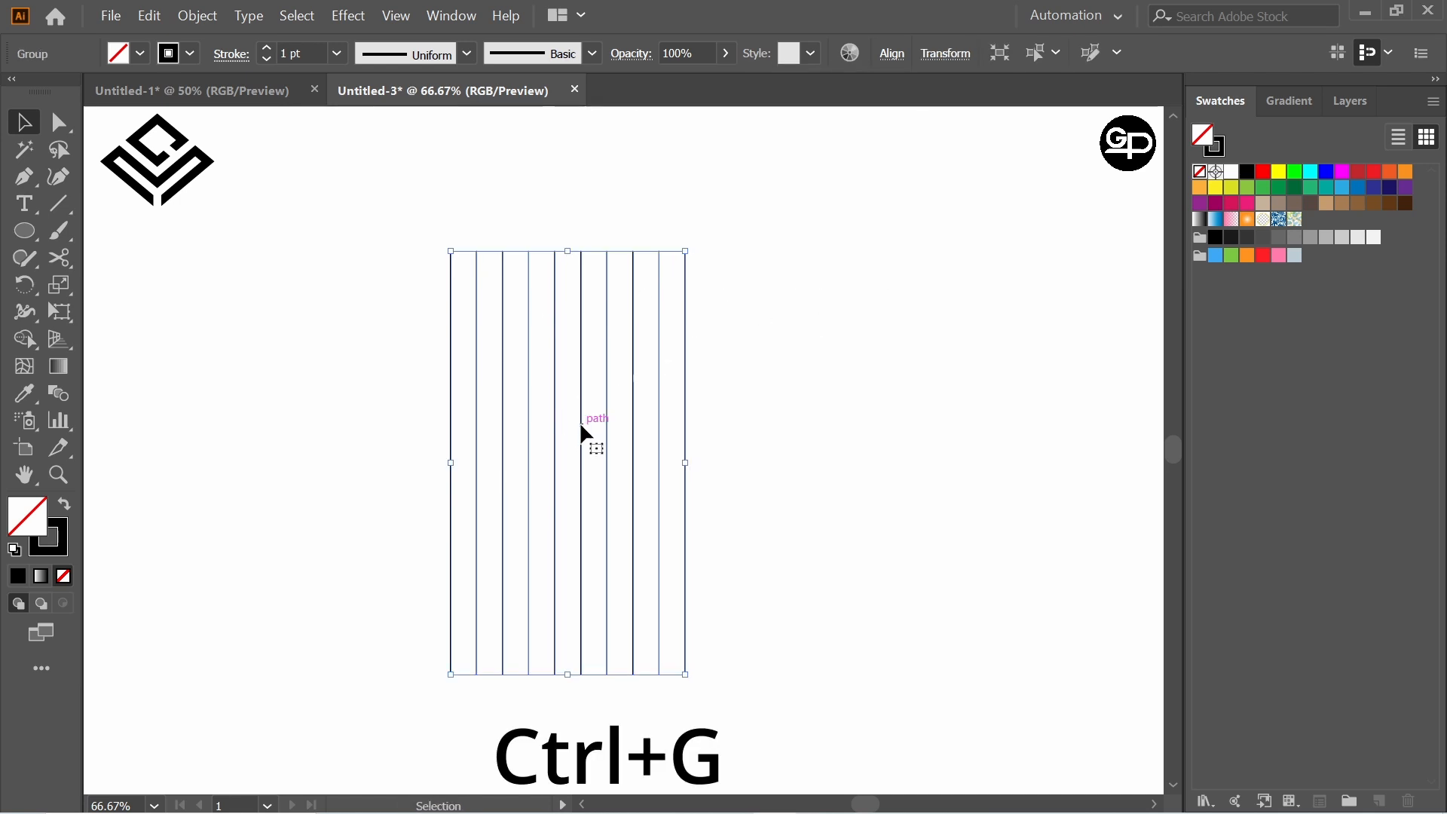
{"action": "left_click_drag", "start_coordinate": [579, 422], "coordinate": [601, 422]}
Step: Create a copy of the line group rotated by 50°
{"action": "right_click", "coordinate": [601, 419]}
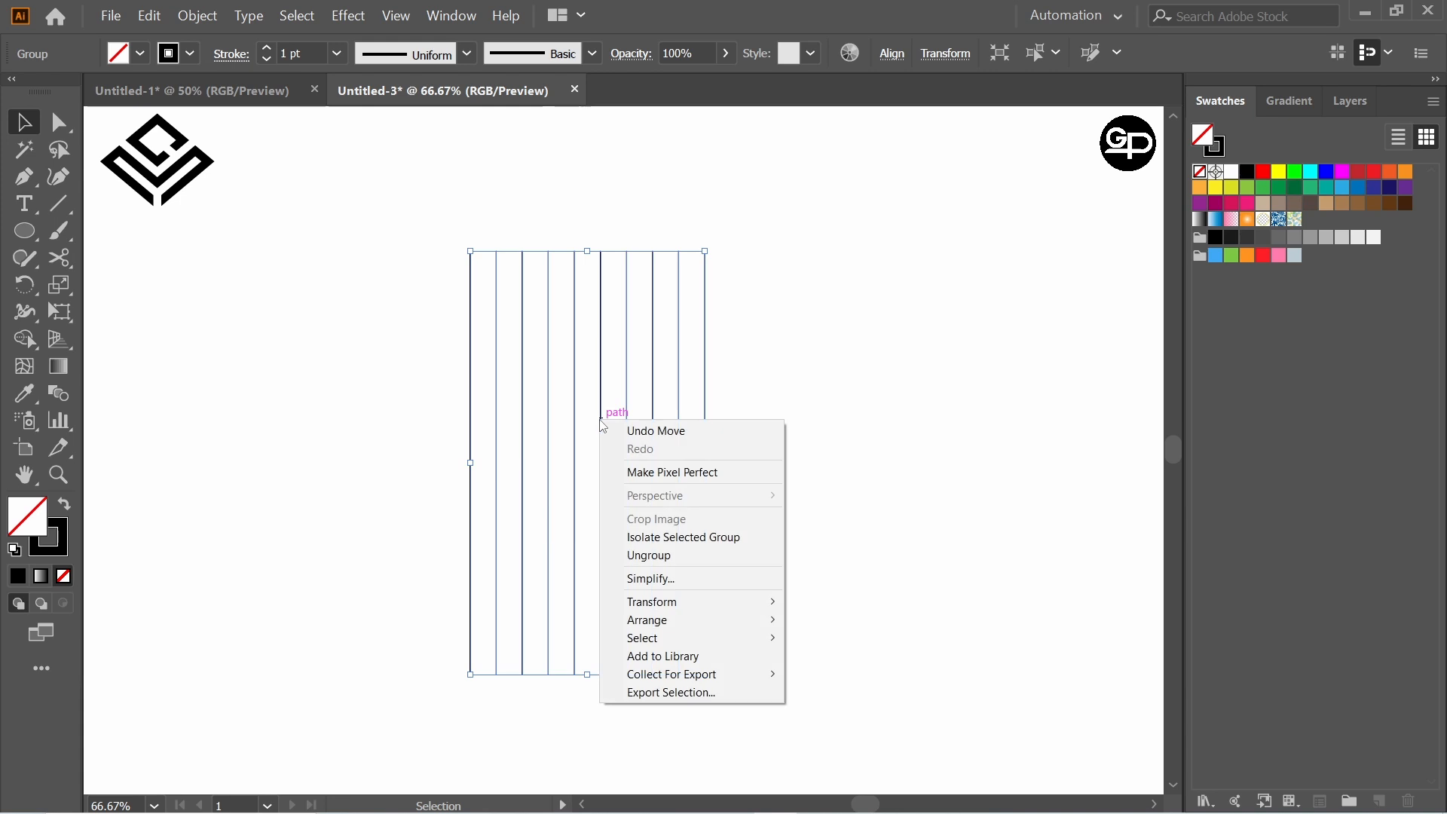
{"action": "mouse_move", "coordinate": [669, 607]}
{"action": "left_click", "coordinate": [827, 643]}
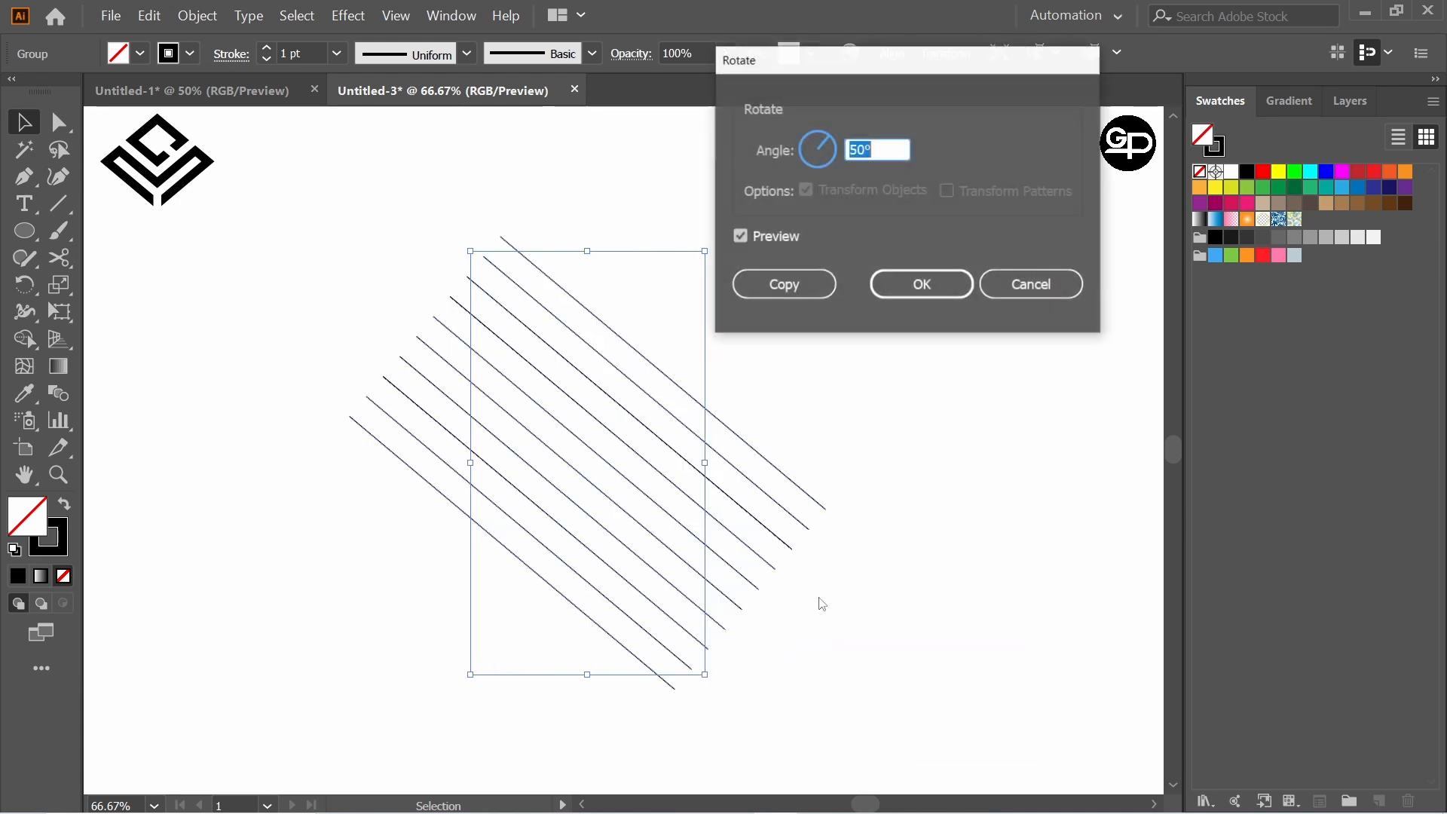
{"action": "left_click", "coordinate": [808, 294]}
Step: Create a copy of the rotated line group reflected across the vertical axis
{"action": "right_click", "coordinate": [623, 340]}
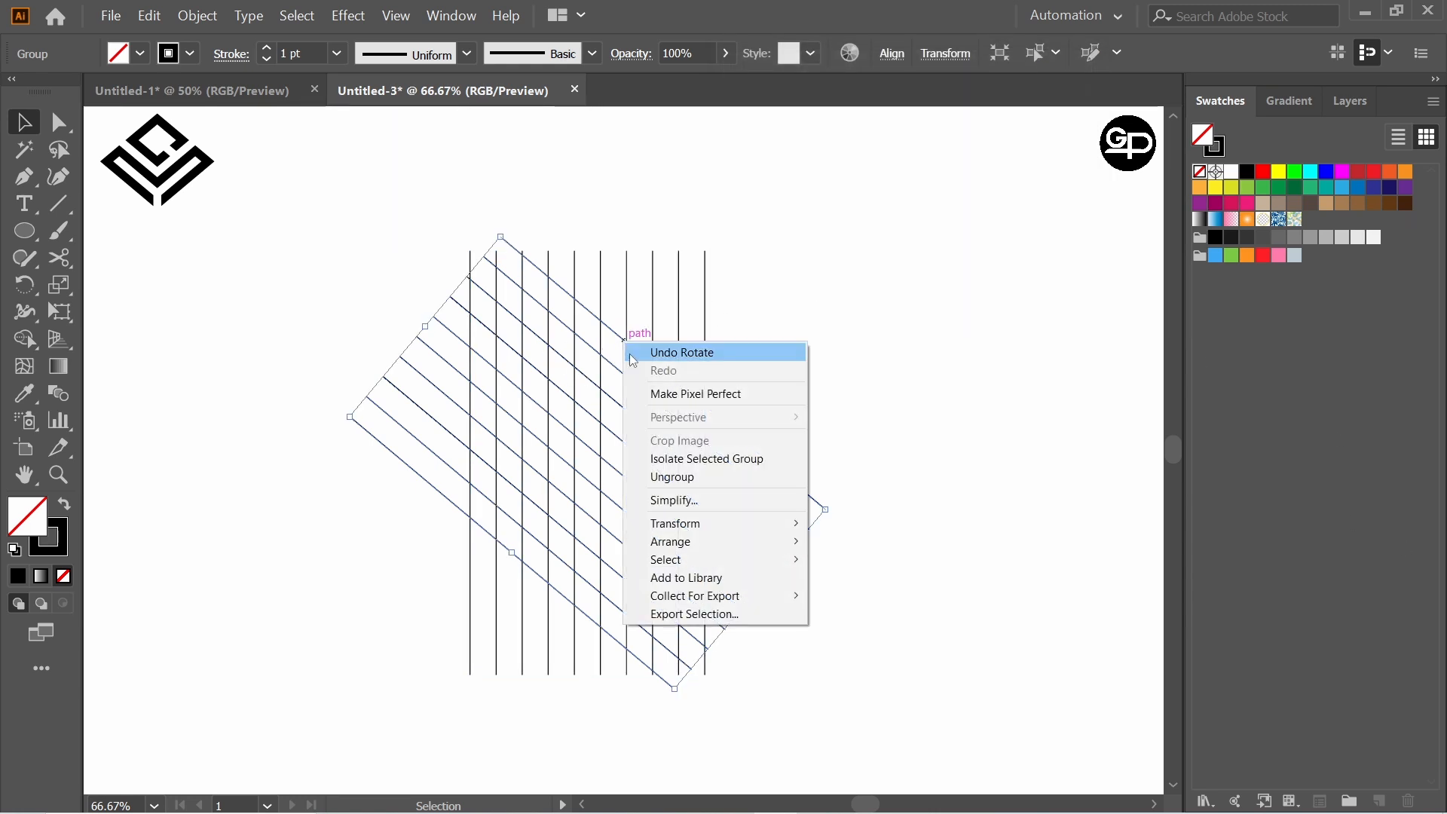
{"action": "mouse_move", "coordinate": [723, 523]}
{"action": "left_click", "coordinate": [884, 585]}
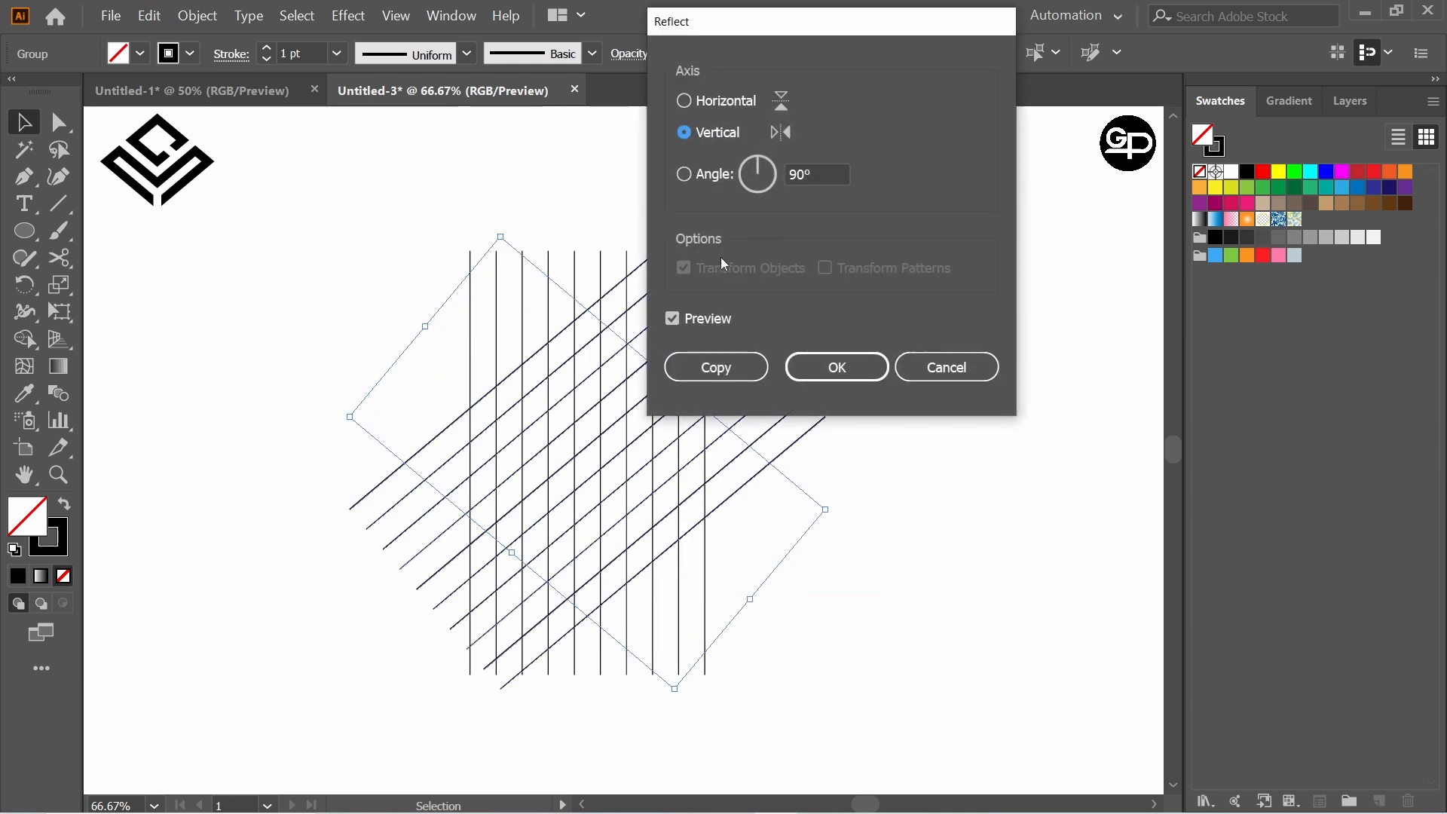
{"action": "left_click", "coordinate": [716, 367]}
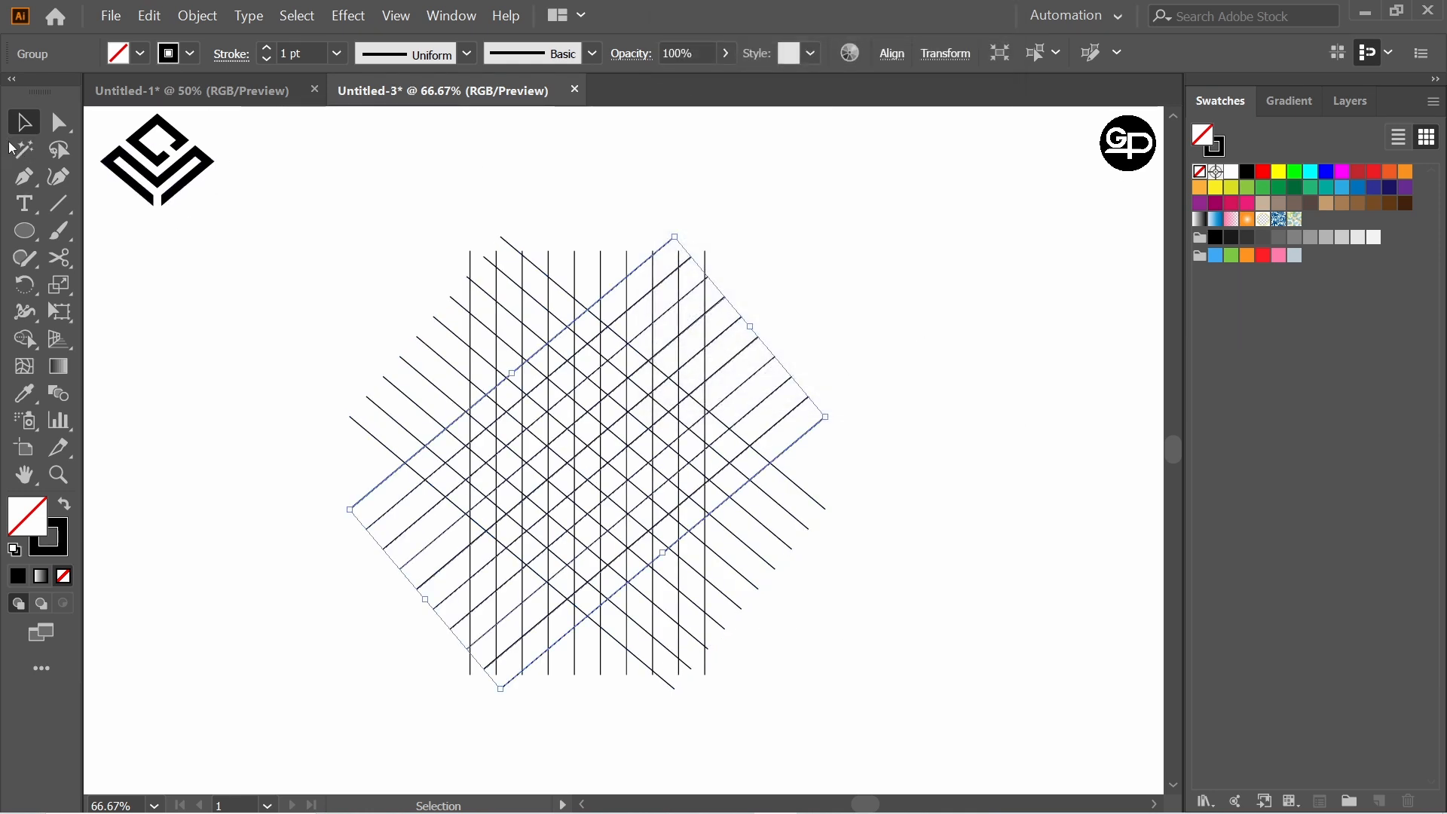
Step: Select all three line groups, enlarge the whole grid proportionally about its centre, and shift it slightly to the right
{"action": "left_click", "coordinate": [446, 191]}
{"action": "left_click_drag", "start_coordinate": [375, 212], "coordinate": [903, 784]}
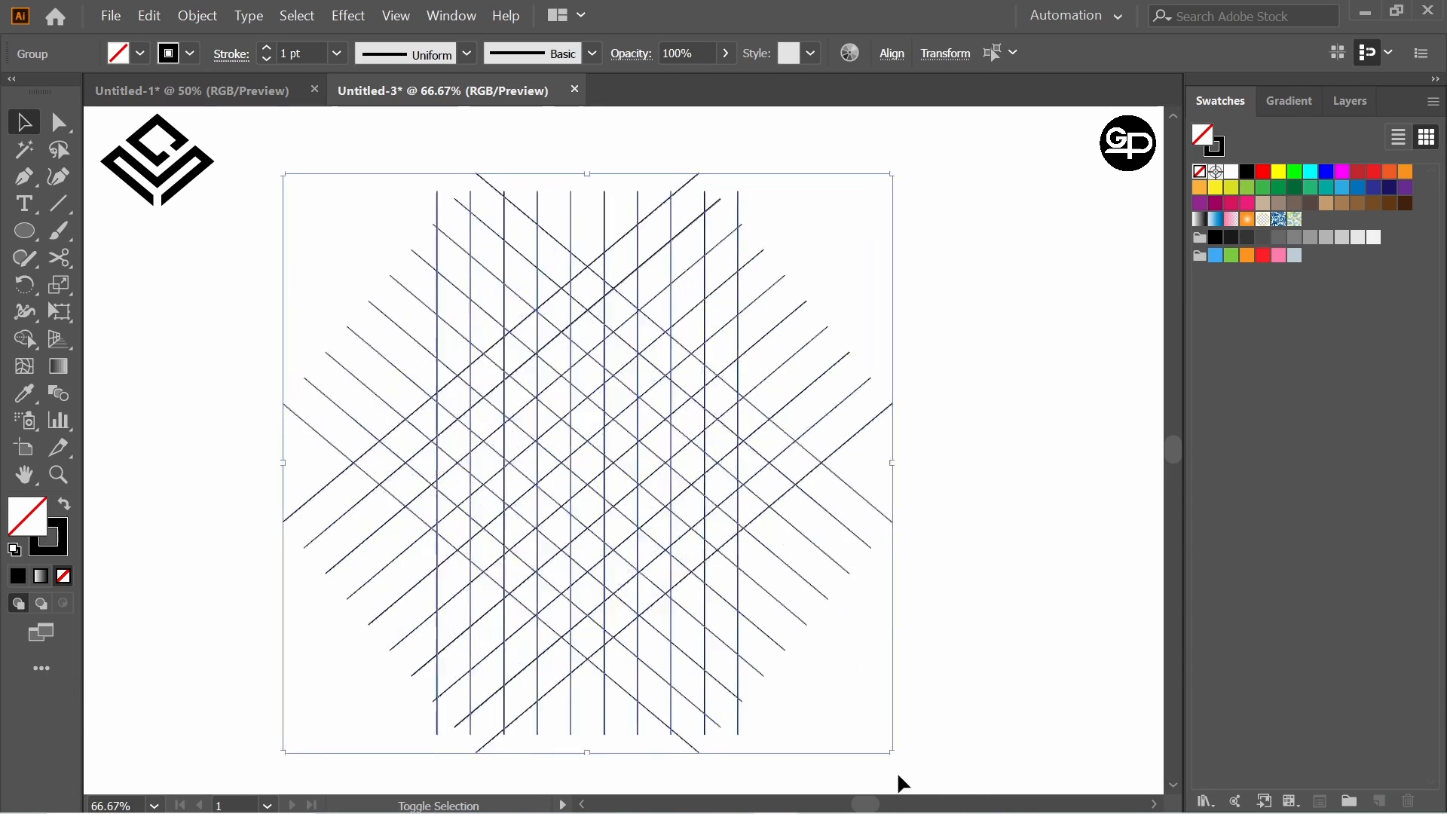
{"action": "left_click_drag", "start_coordinate": [642, 445], "coordinate": [679, 445]}
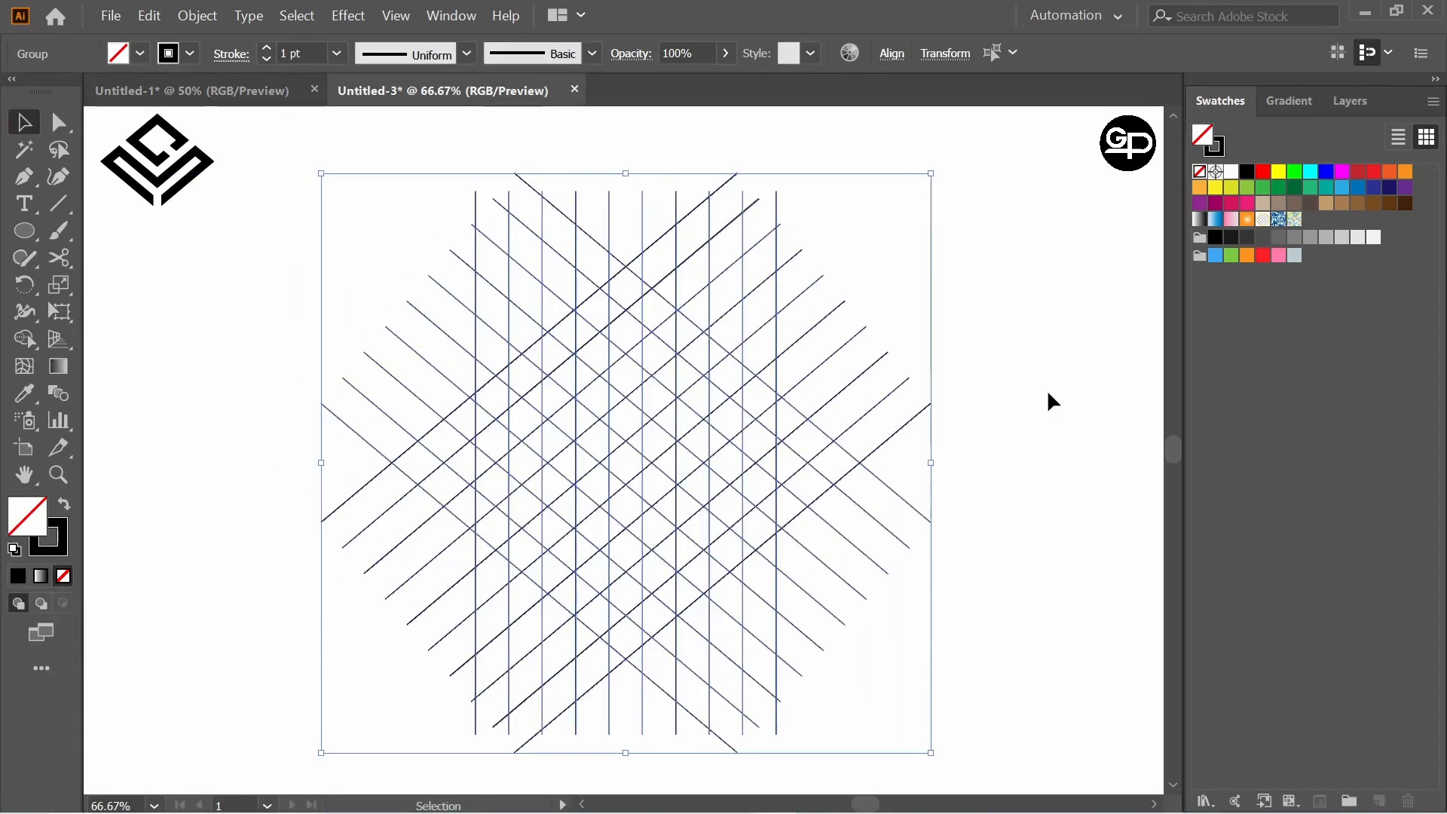
Step: Using the Shape Builder with a black fill, merge grid cells into two mirrored diagonal bars forming an outer V with a gap at its base
{"action": "left_click", "coordinate": [25, 339]}
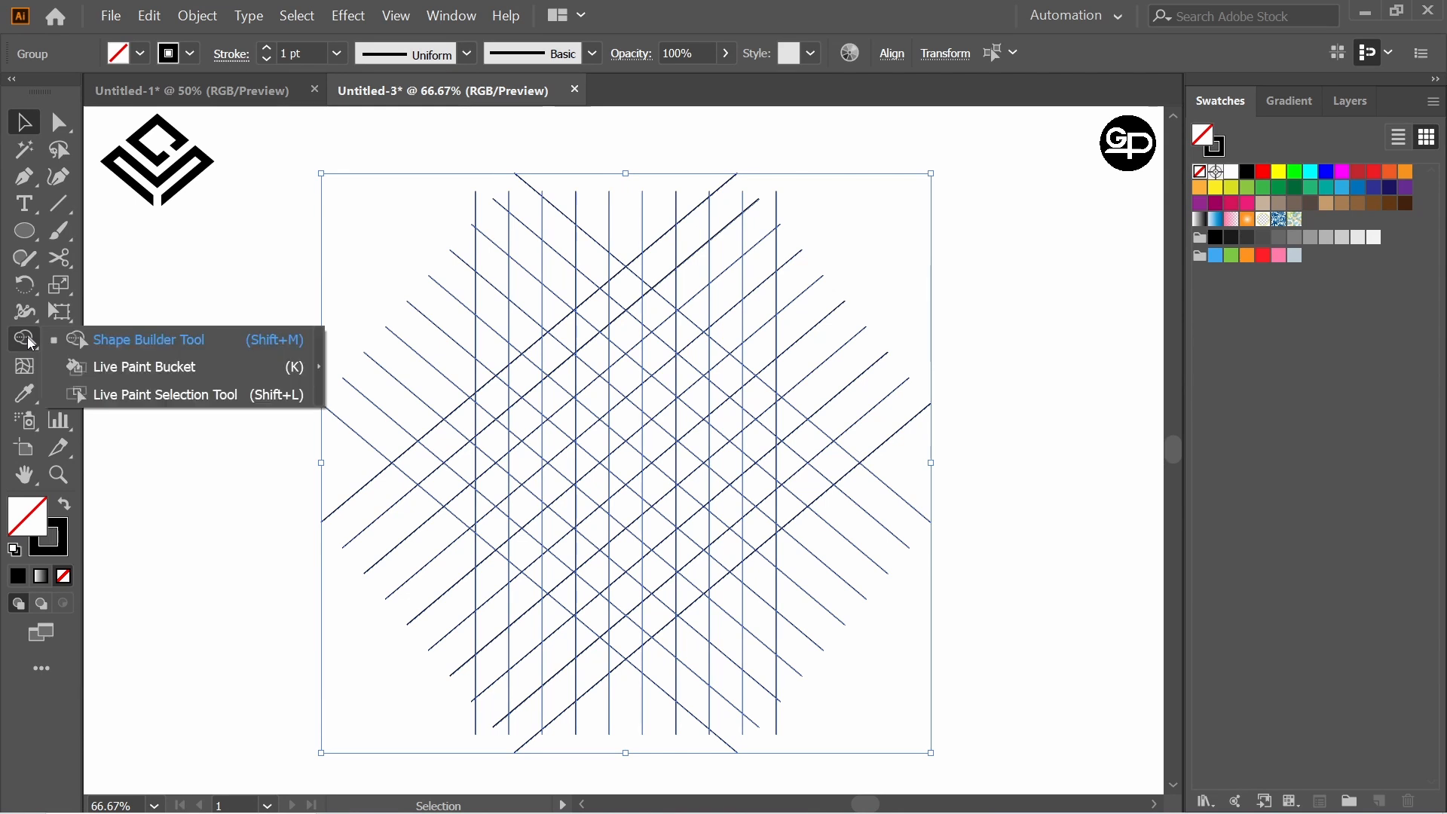
{"action": "left_click", "coordinate": [164, 345]}
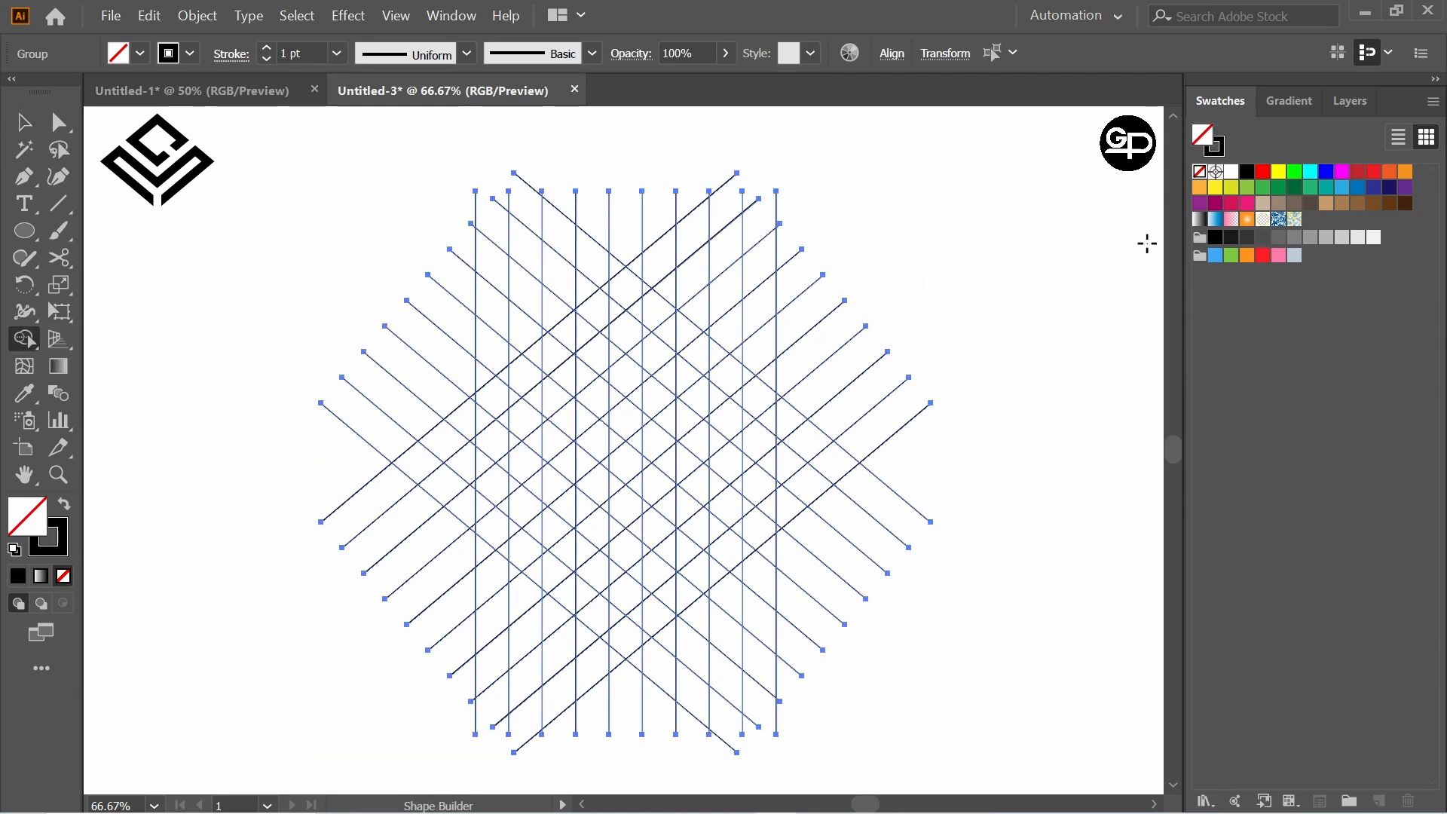
{"action": "left_click", "coordinate": [1246, 173]}
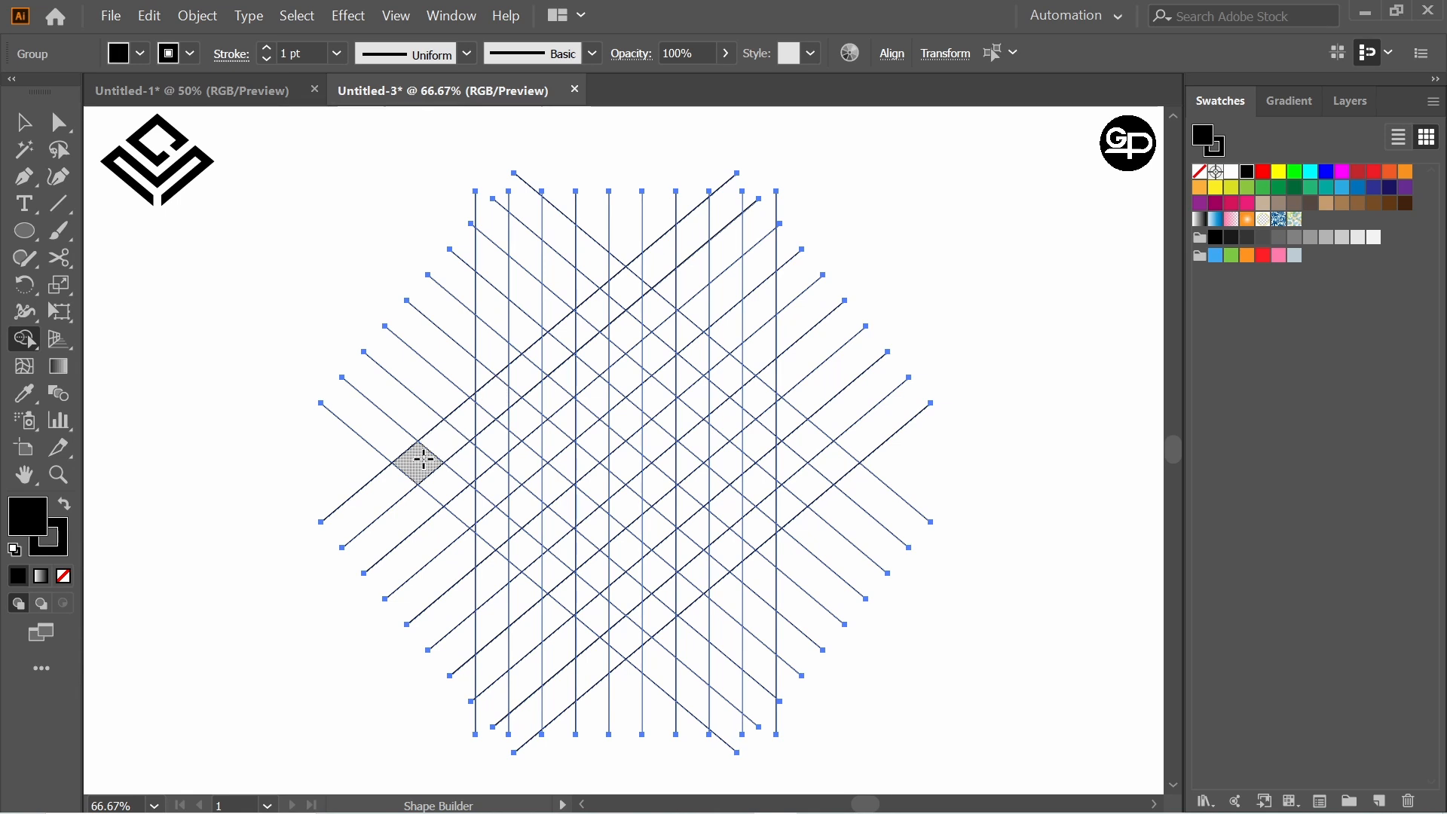
{"action": "mouse_move", "coordinate": [420, 459]}
{"action": "left_mouse_down"}
{"action": "mouse_move", "coordinate": [500, 523]}
{"action": "mouse_move", "coordinate": [597, 638]}
{"action": "left_mouse_up"}
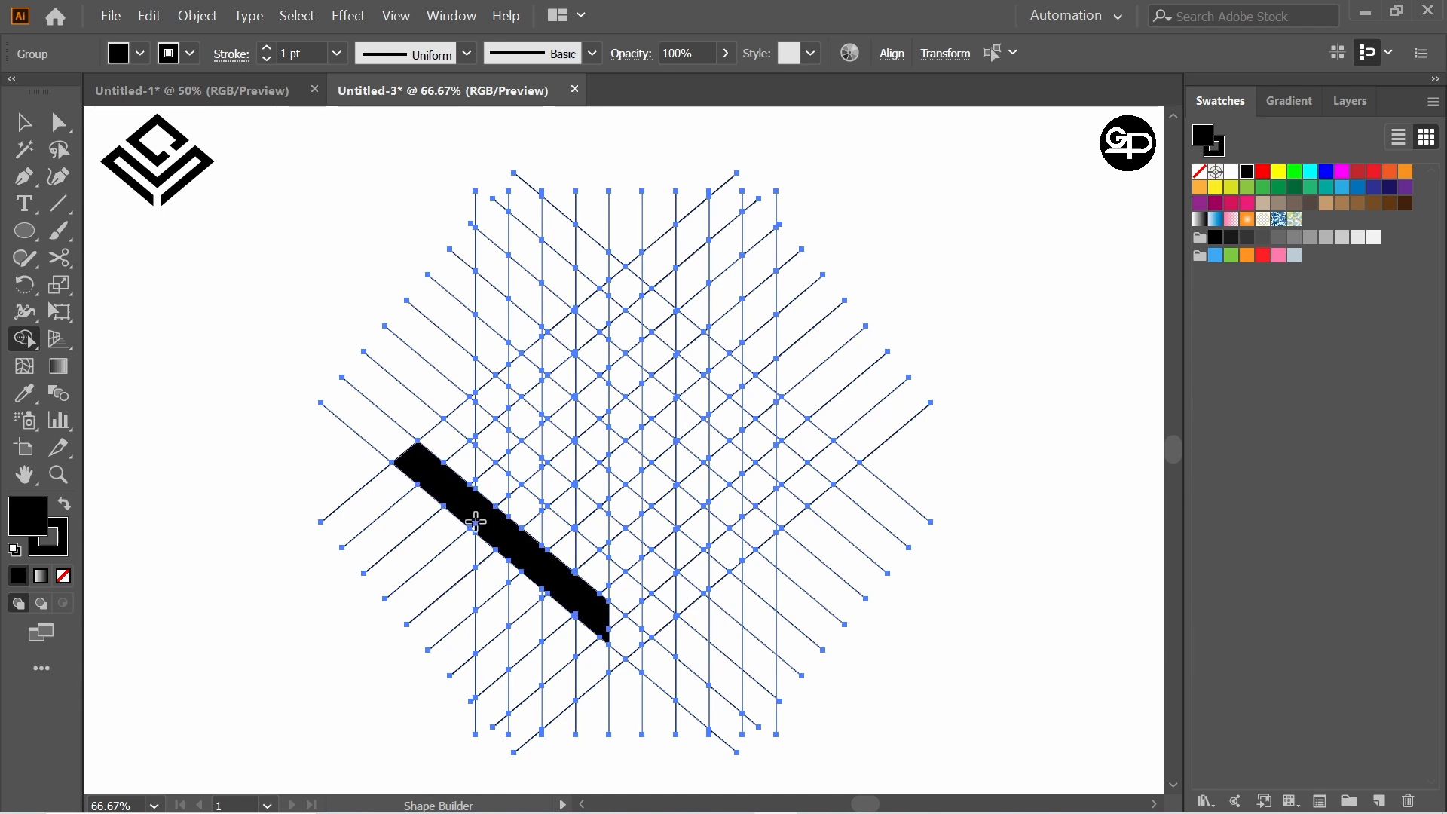
{"action": "mouse_move", "coordinate": [652, 619]}
{"action": "left_mouse_down"}
{"action": "mouse_move", "coordinate": [808, 502]}
{"action": "mouse_move", "coordinate": [837, 462]}
{"action": "left_mouse_up"}
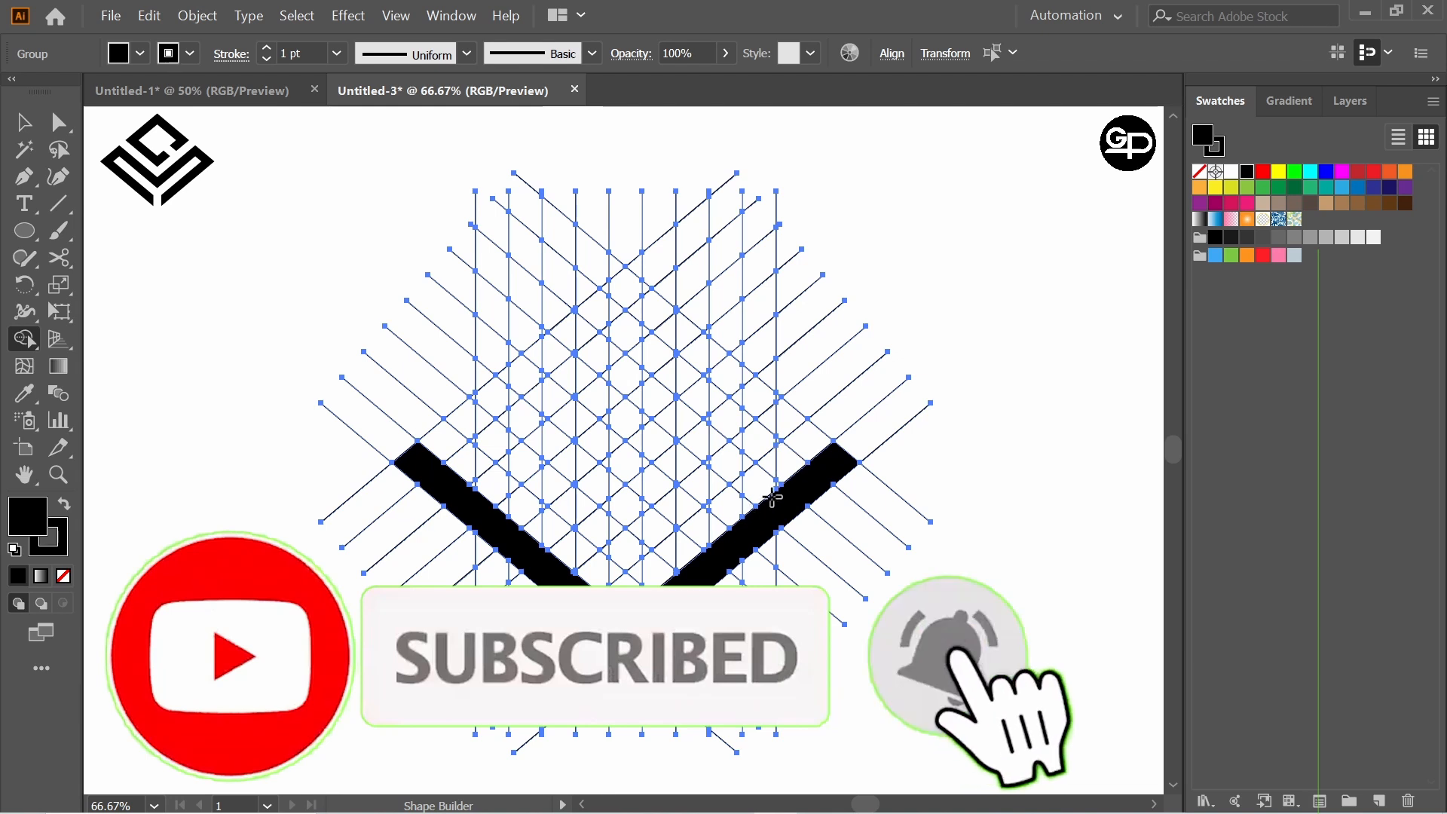
Step: Merge the cells of a parallel inner V above the outer bars and join its two upper ends to them
{"action": "left_click_drag", "start_coordinate": [800, 430], "coordinate": [629, 552]}
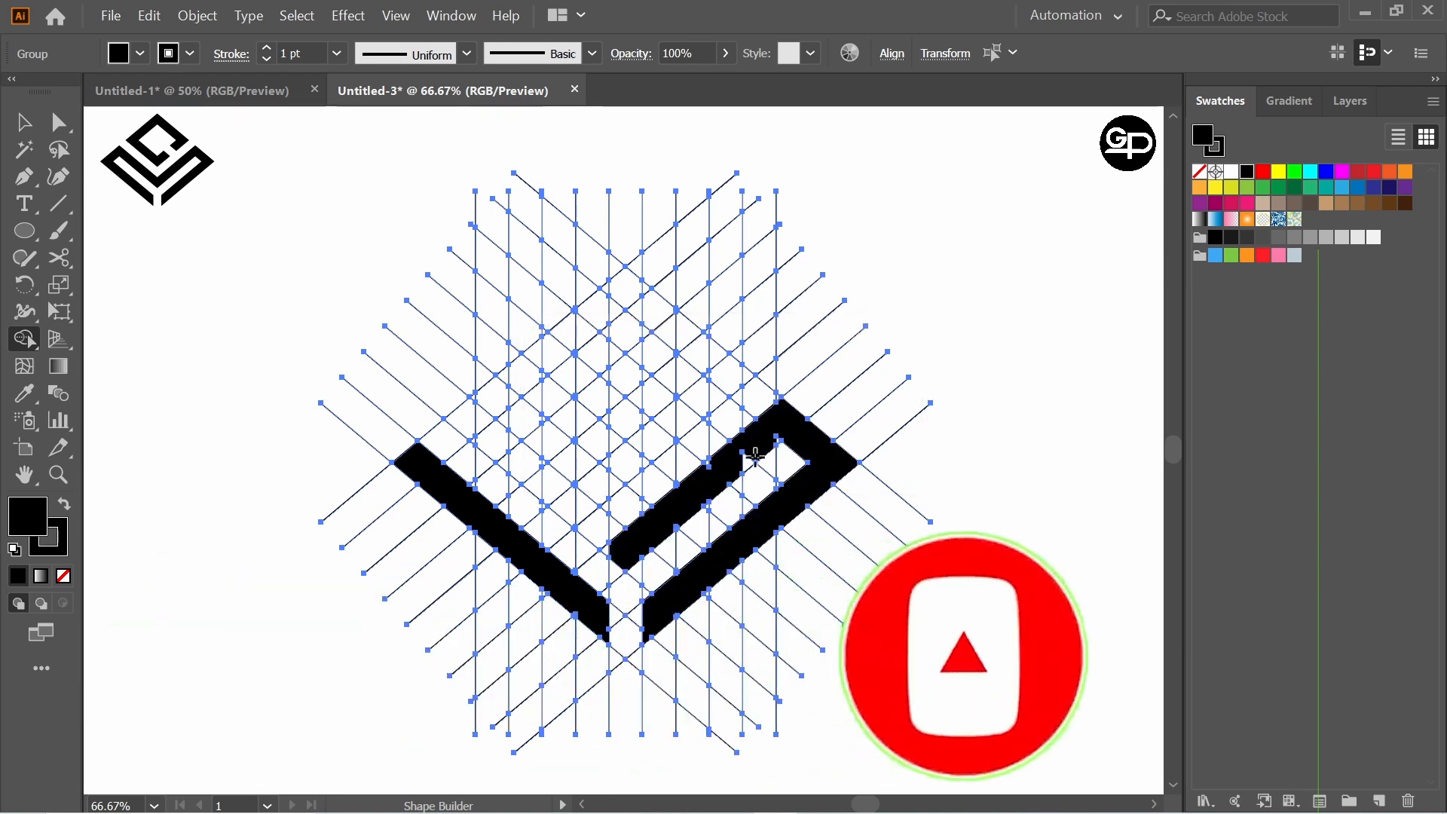
{"action": "left_click_drag", "start_coordinate": [748, 460], "coordinate": [729, 470]}
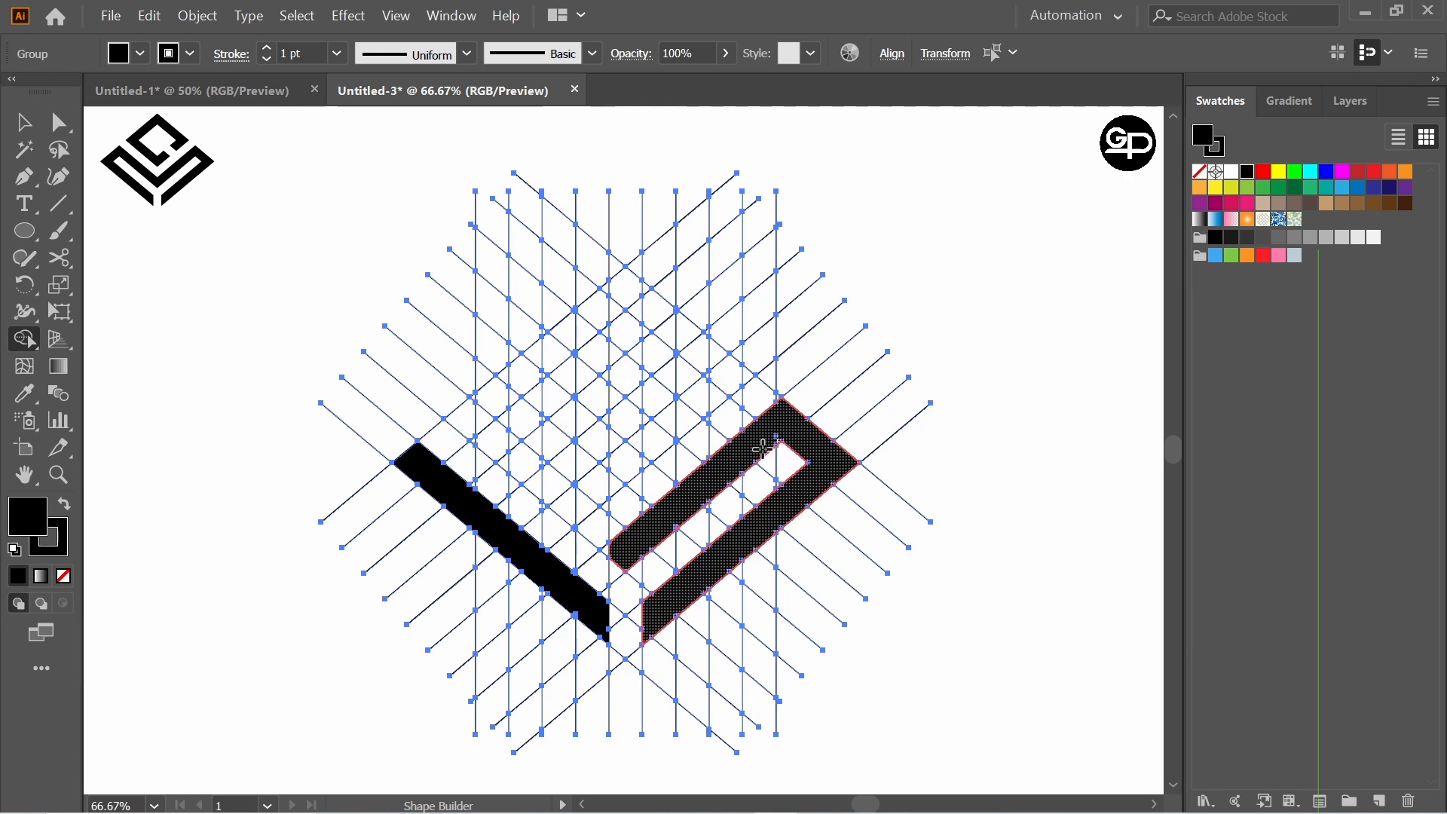
{"action": "left_click_drag", "start_coordinate": [622, 550], "coordinate": [557, 506]}
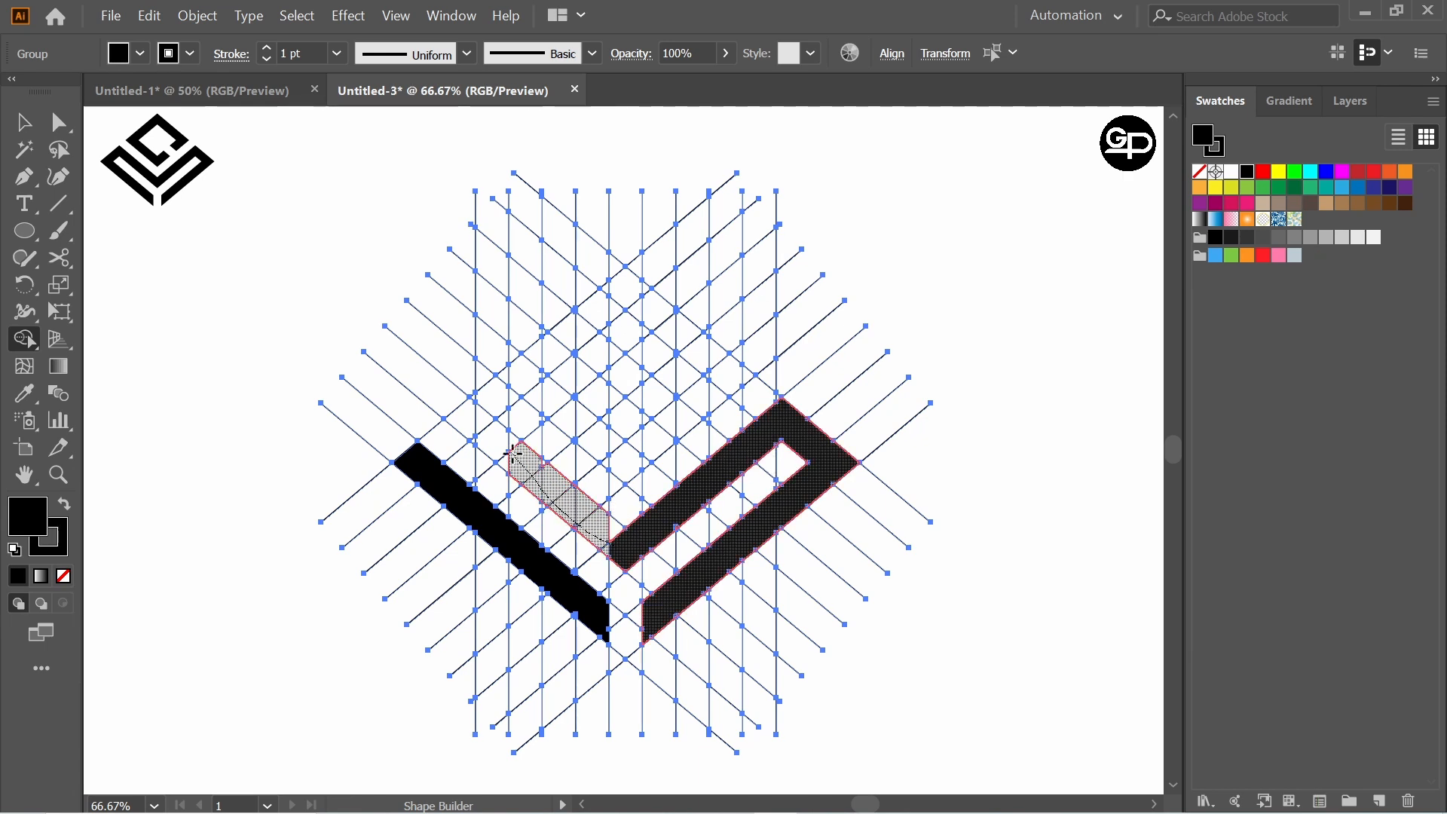
{"action": "left_click_drag", "start_coordinate": [474, 417], "coordinate": [472, 419]}
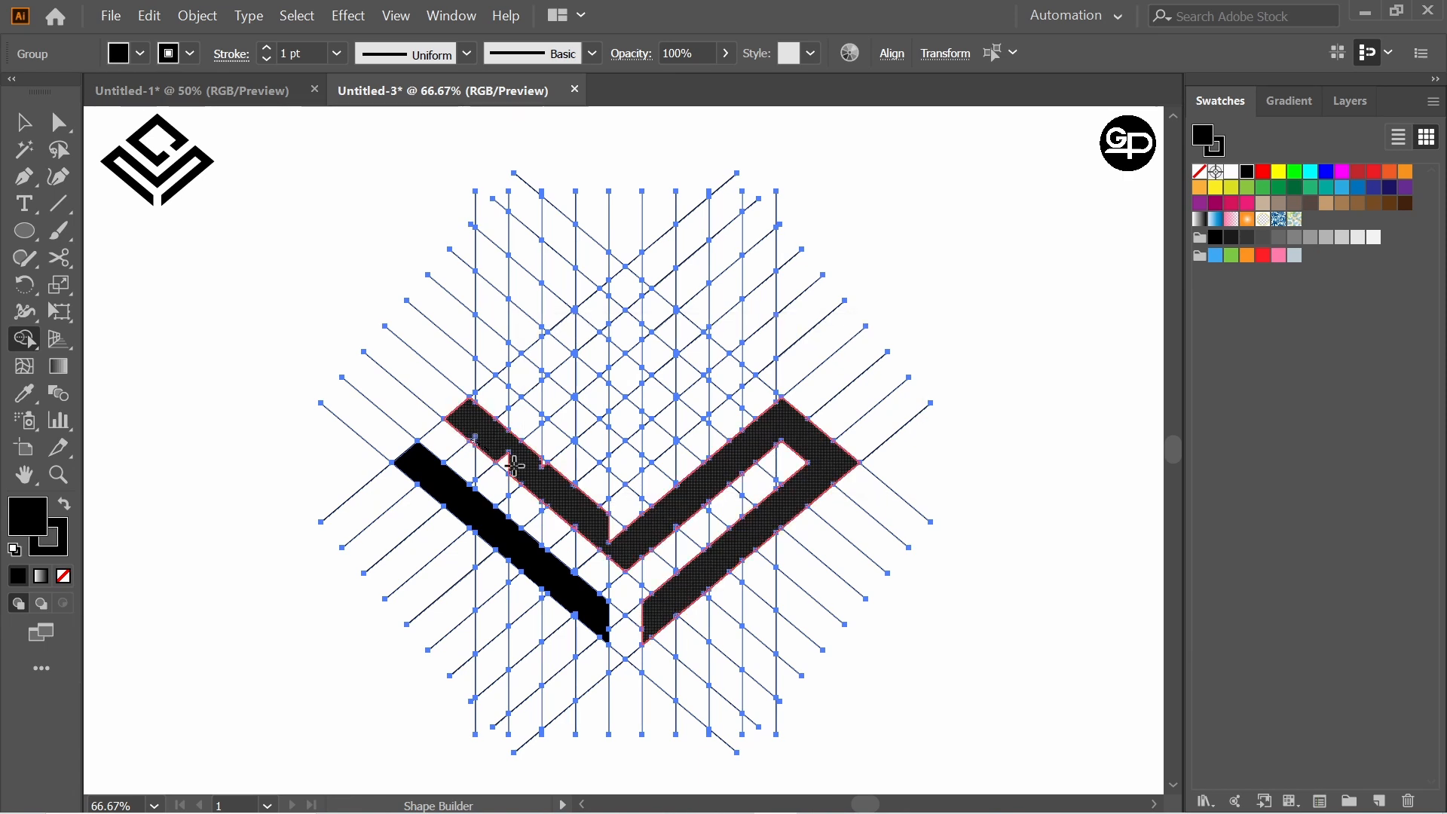
{"action": "left_click_drag", "start_coordinate": [557, 463], "coordinate": [557, 484]}
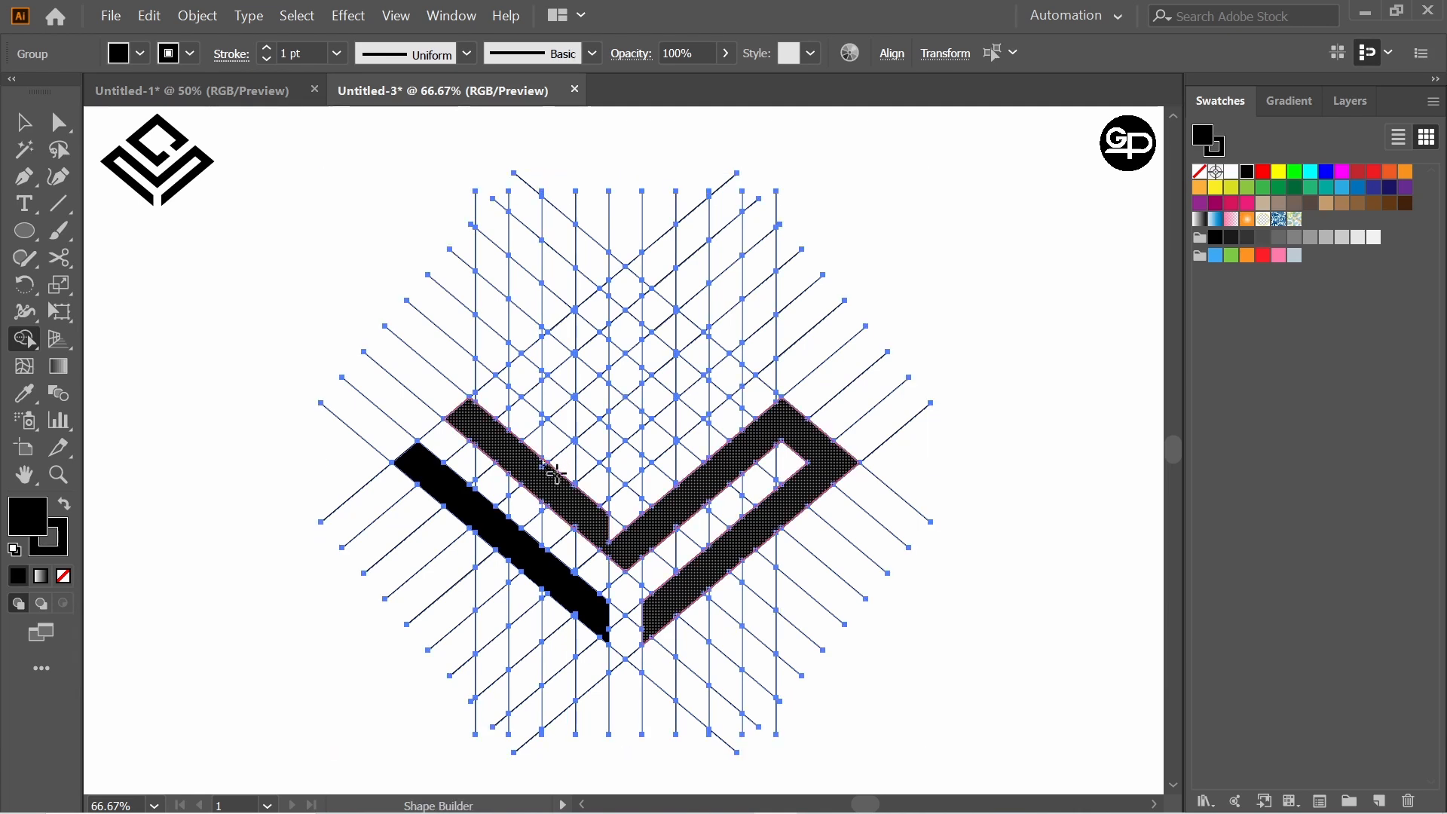
{"action": "left_click_drag", "start_coordinate": [610, 525], "coordinate": [624, 538]}
{"action": "left_click_drag", "start_coordinate": [485, 449], "coordinate": [422, 456]}
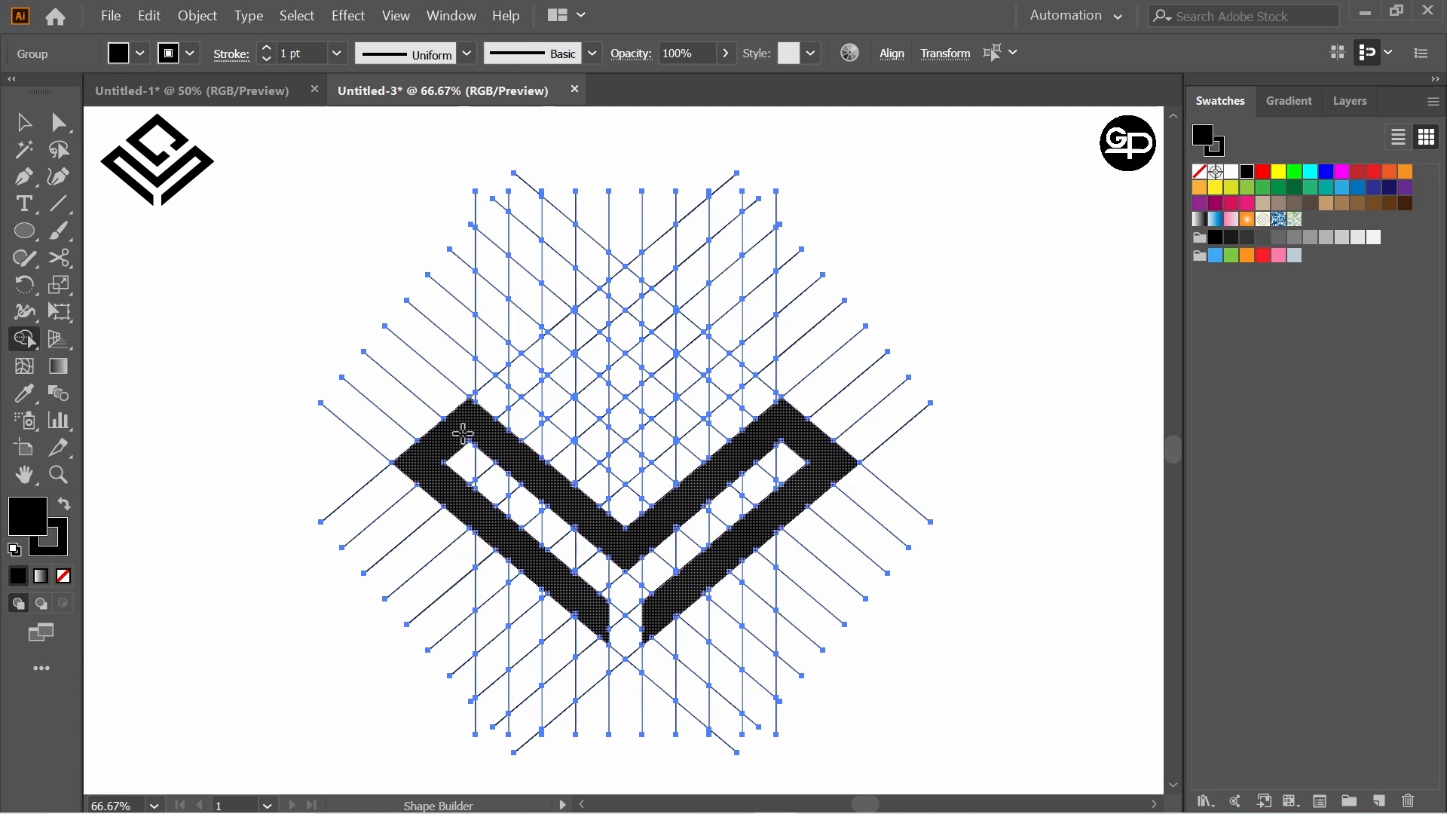
Step: Merge the cells above the V into a diamond-shaped C with a gap on its lower-right side
{"action": "left_click", "coordinate": [519, 374]}
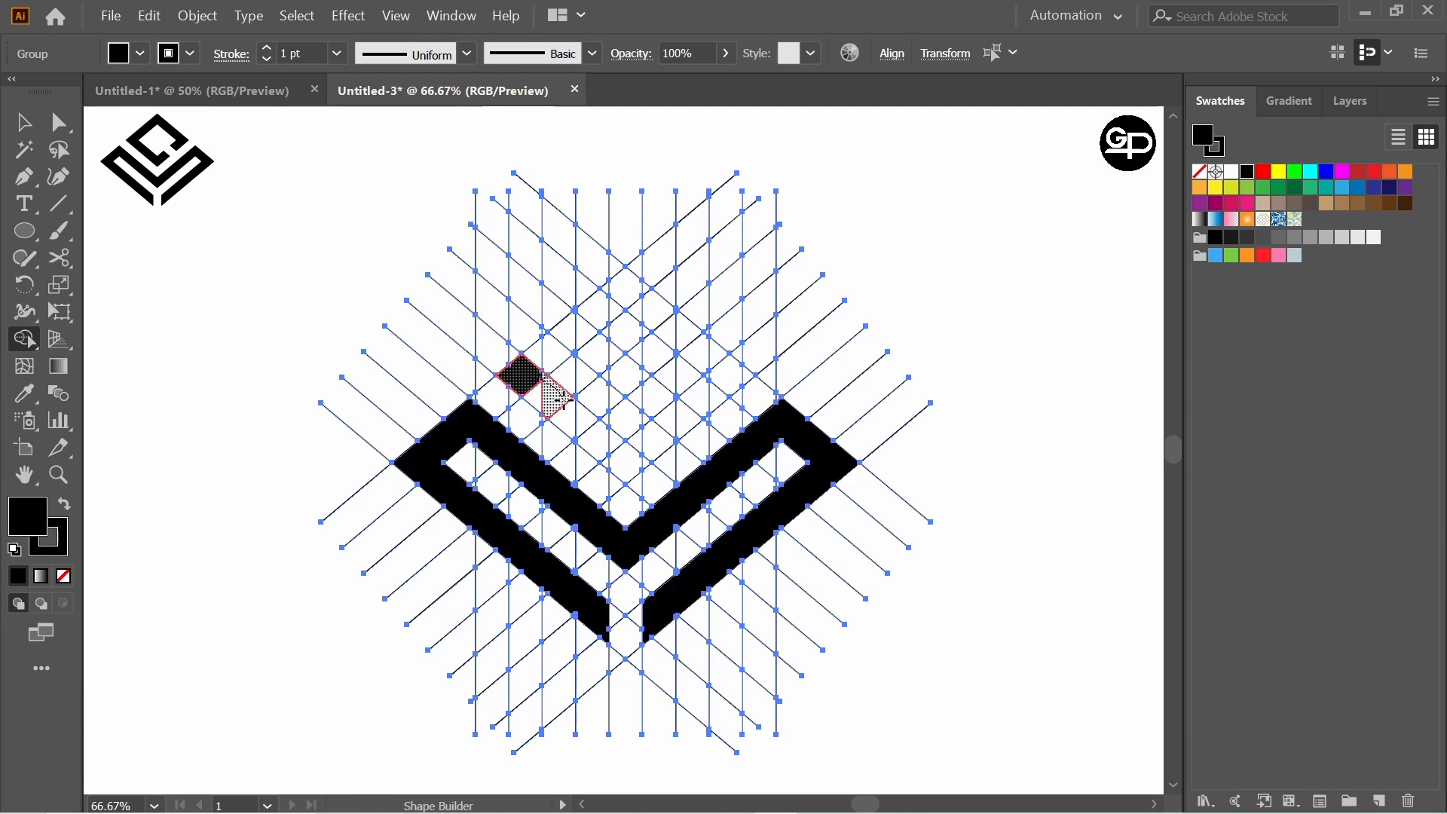
{"action": "mouse_move", "coordinate": [559, 397]}
{"action": "left_mouse_down"}
{"action": "mouse_move", "coordinate": [598, 444]}
{"action": "mouse_move", "coordinate": [654, 448]}
{"action": "mouse_move", "coordinate": [622, 468]}
{"action": "mouse_move", "coordinate": [534, 389]}
{"action": "mouse_move", "coordinate": [556, 341]}
{"action": "mouse_move", "coordinate": [619, 287]}
{"action": "mouse_move", "coordinate": [728, 357]}
{"action": "mouse_move", "coordinate": [709, 391]}
{"action": "left_mouse_up"}
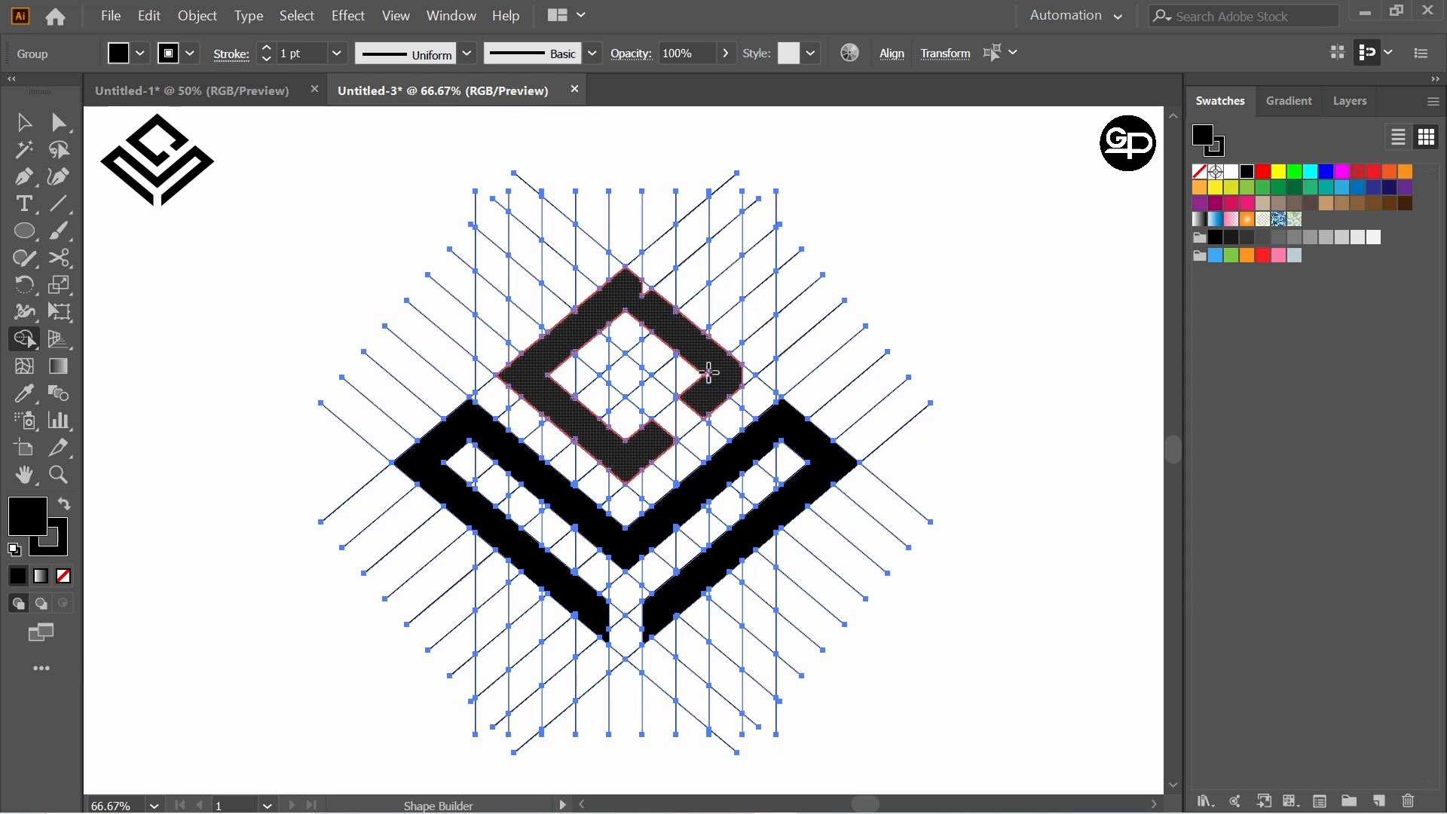
{"action": "left_click_drag", "start_coordinate": [640, 288], "coordinate": [682, 328]}
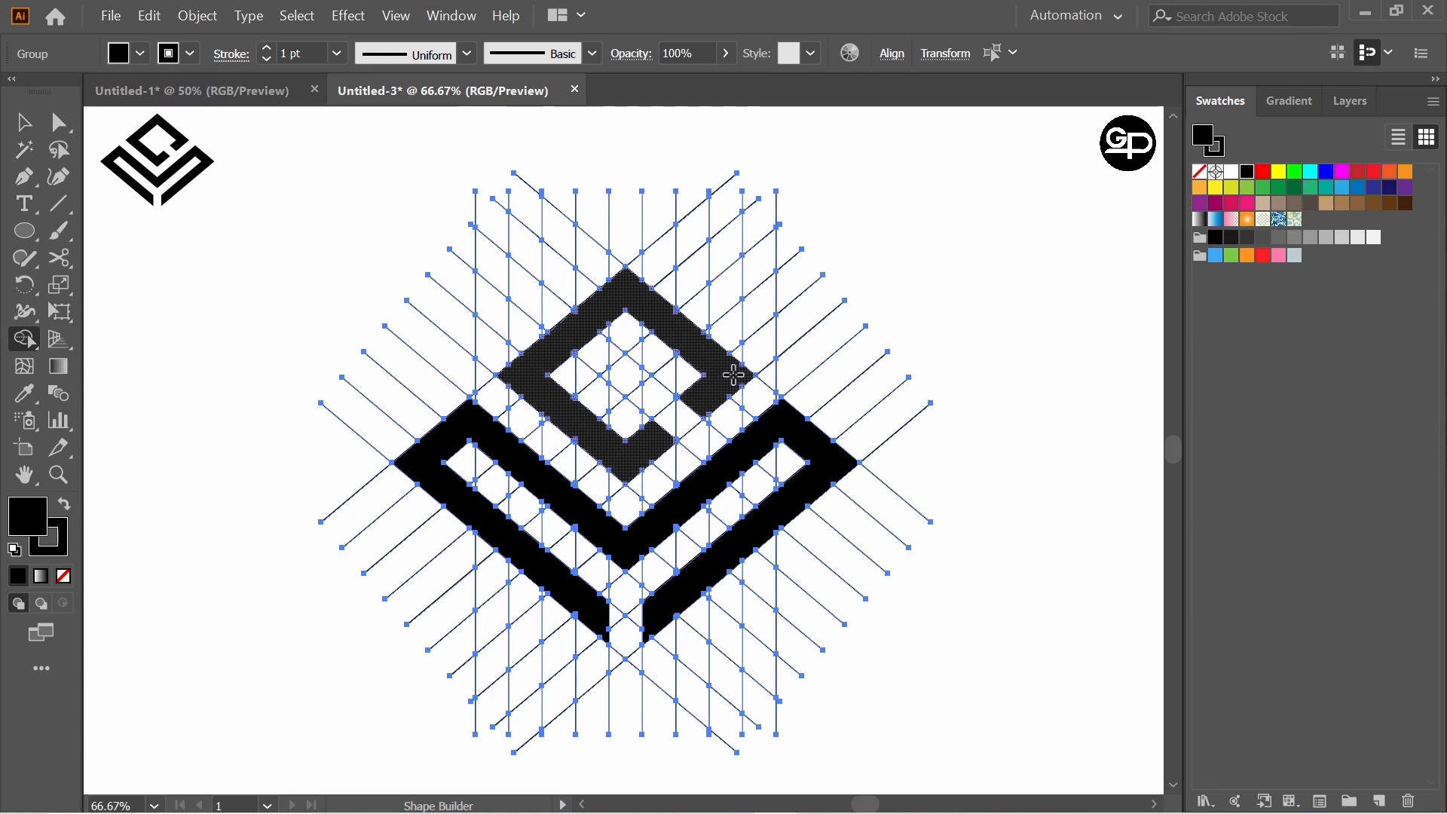
Step: Merge the leftover sliver at the lower tip of the C and check its corners for unfilled cells
{"action": "scroll", "coordinate": [694, 420], "scroll_direction": "up", "scroll_amount": 4}
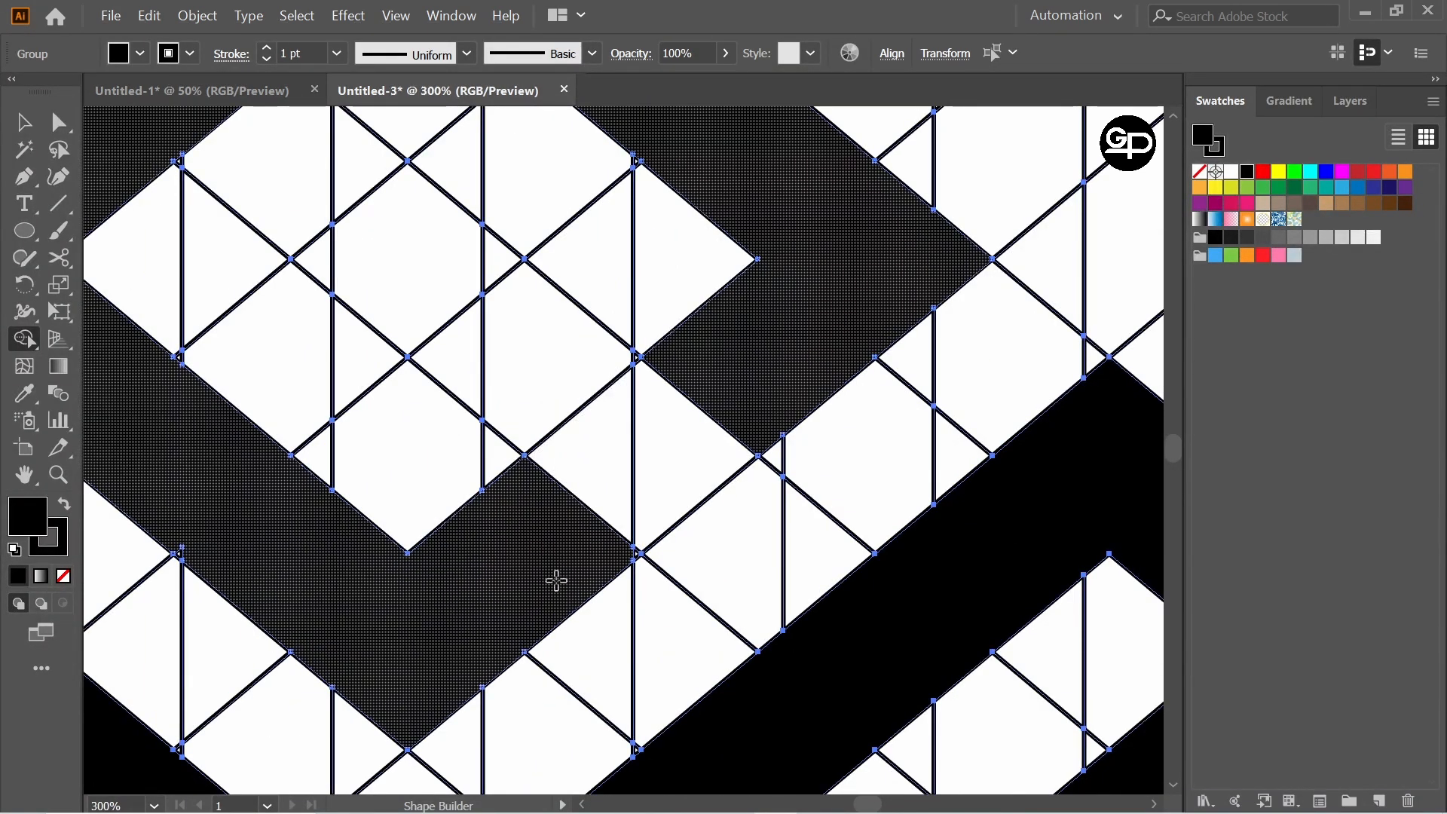
{"action": "left_click_drag", "start_coordinate": [607, 562], "coordinate": [623, 556]}
{"action": "scroll", "coordinate": [256, 411], "scroll_direction": "down", "scroll_amount": 1}
{"action": "scroll", "coordinate": [305, 377], "scroll_direction": "down", "scroll_amount": 1}
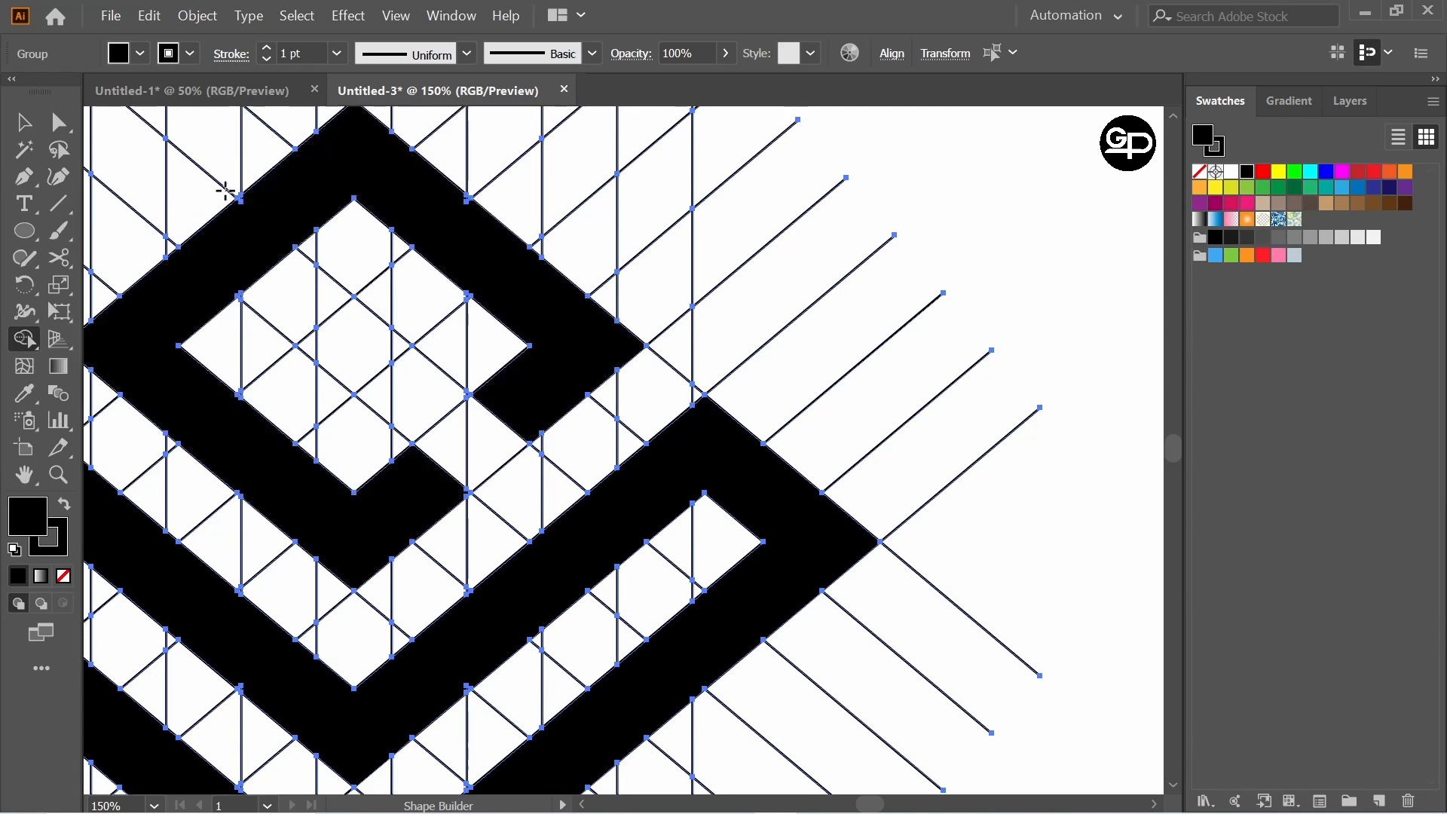
{"action": "scroll", "coordinate": [218, 200], "scroll_direction": "up", "scroll_amount": 1}
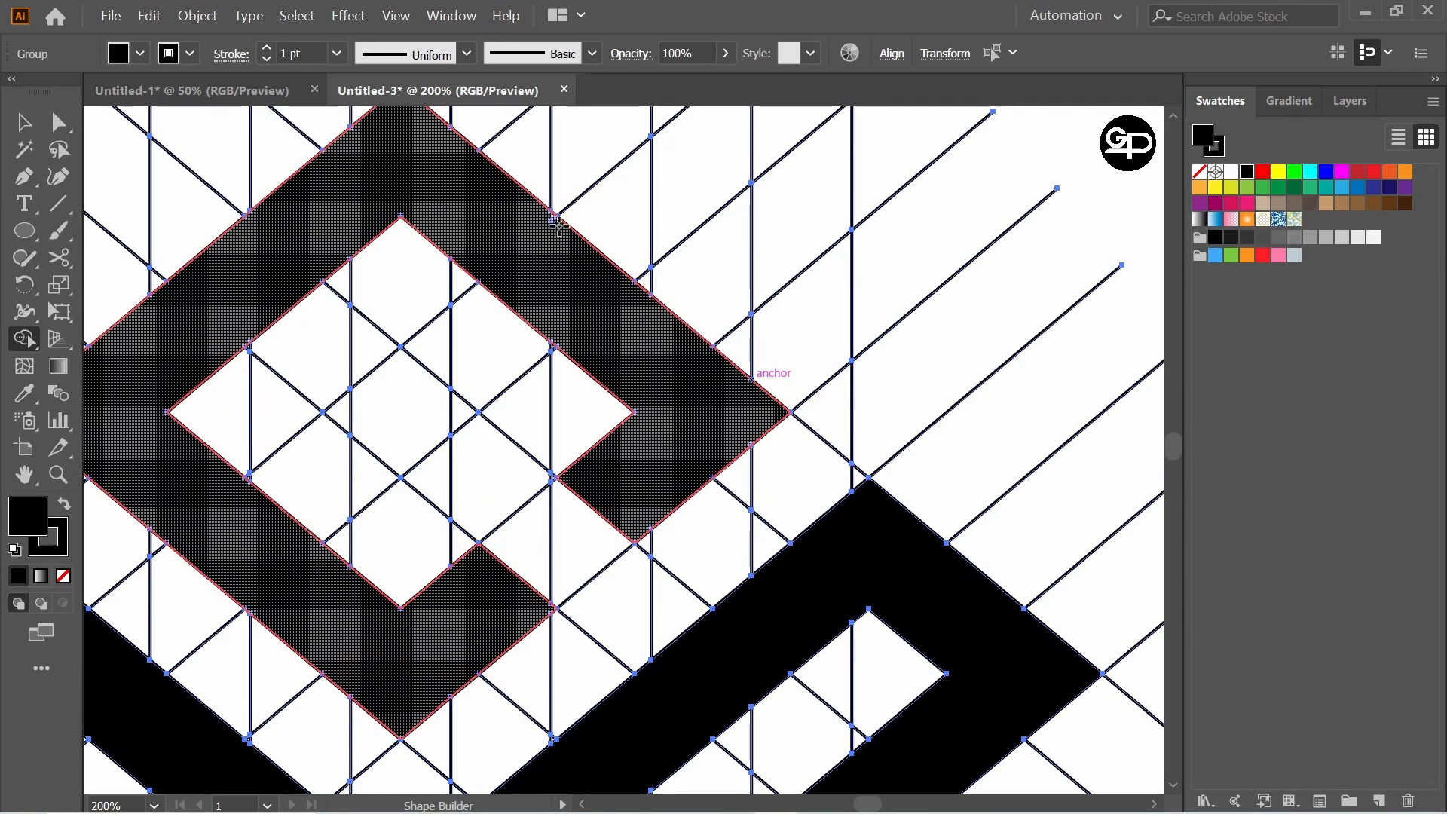
{"action": "scroll", "coordinate": [482, 199], "scroll_direction": "down", "scroll_amount": 1}
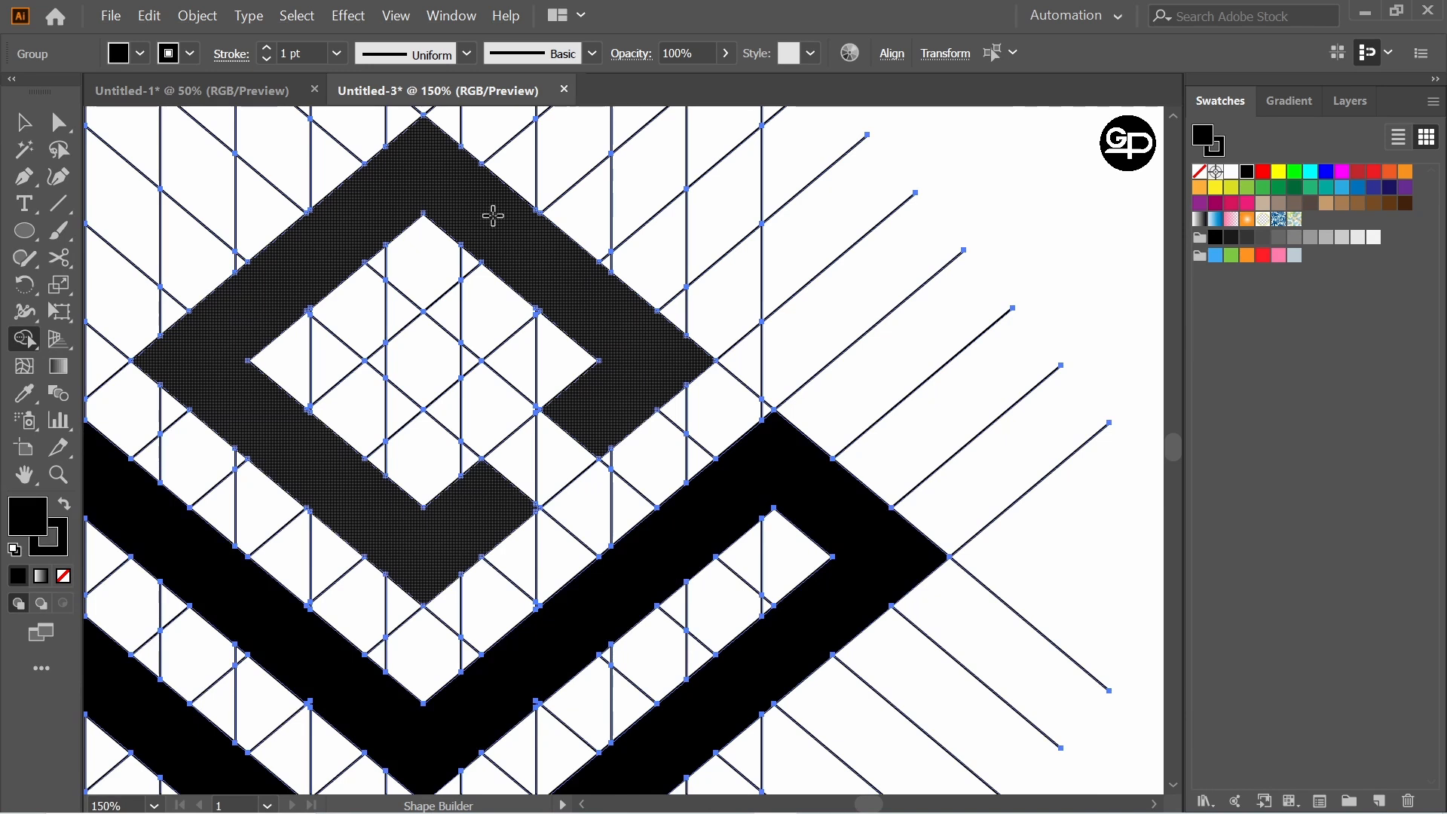
Step: Examine the double V's bars, corners and base gap up close for unfilled cells, finishing with the whole logo in view
{"action": "scroll", "coordinate": [407, 324], "scroll_direction": "down", "scroll_amount": 1}
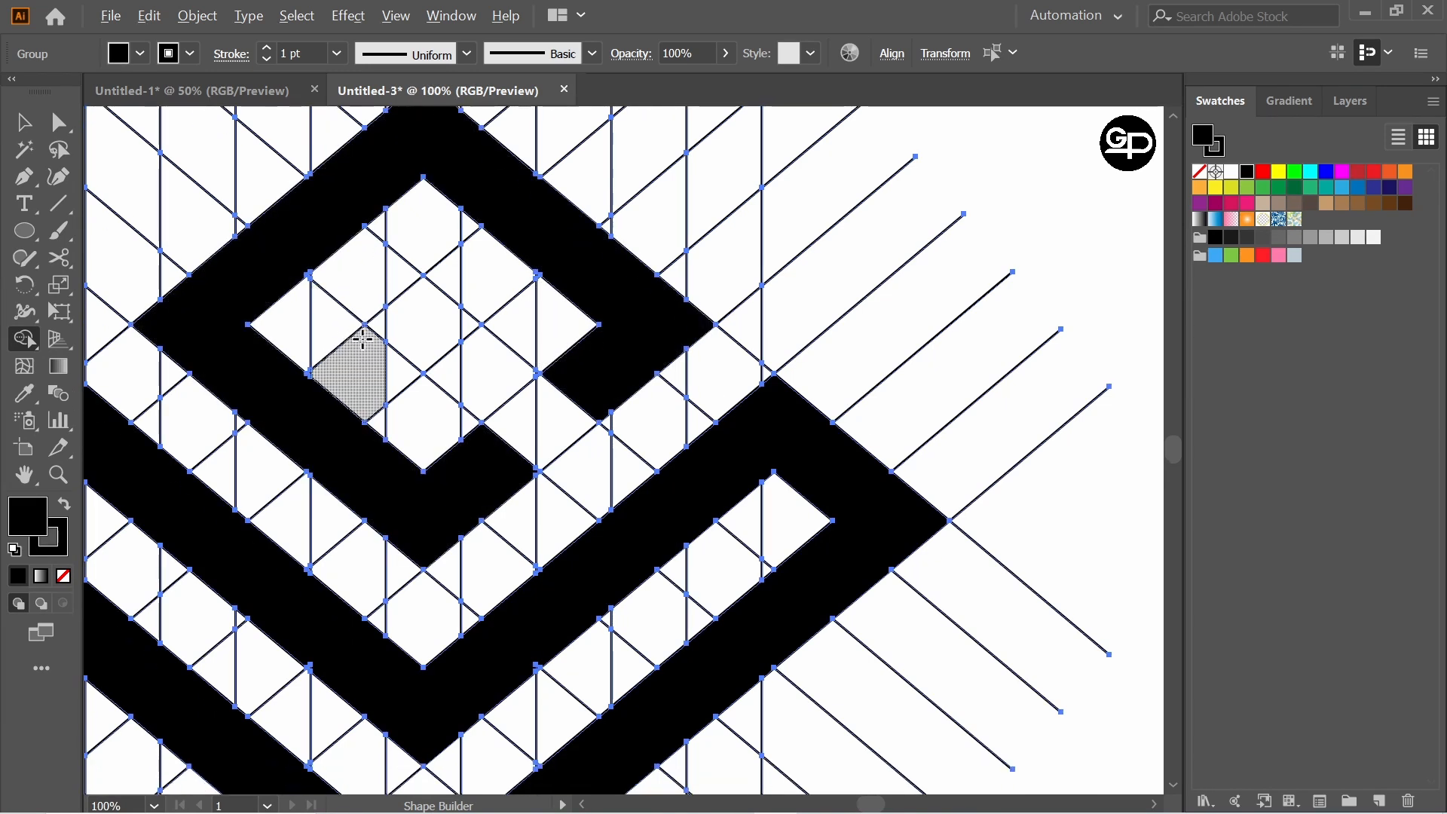
{"action": "scroll", "coordinate": [362, 339], "scroll_direction": "down", "scroll_amount": 4}
{"action": "scroll", "coordinate": [439, 462], "scroll_direction": "up", "scroll_amount": 5}
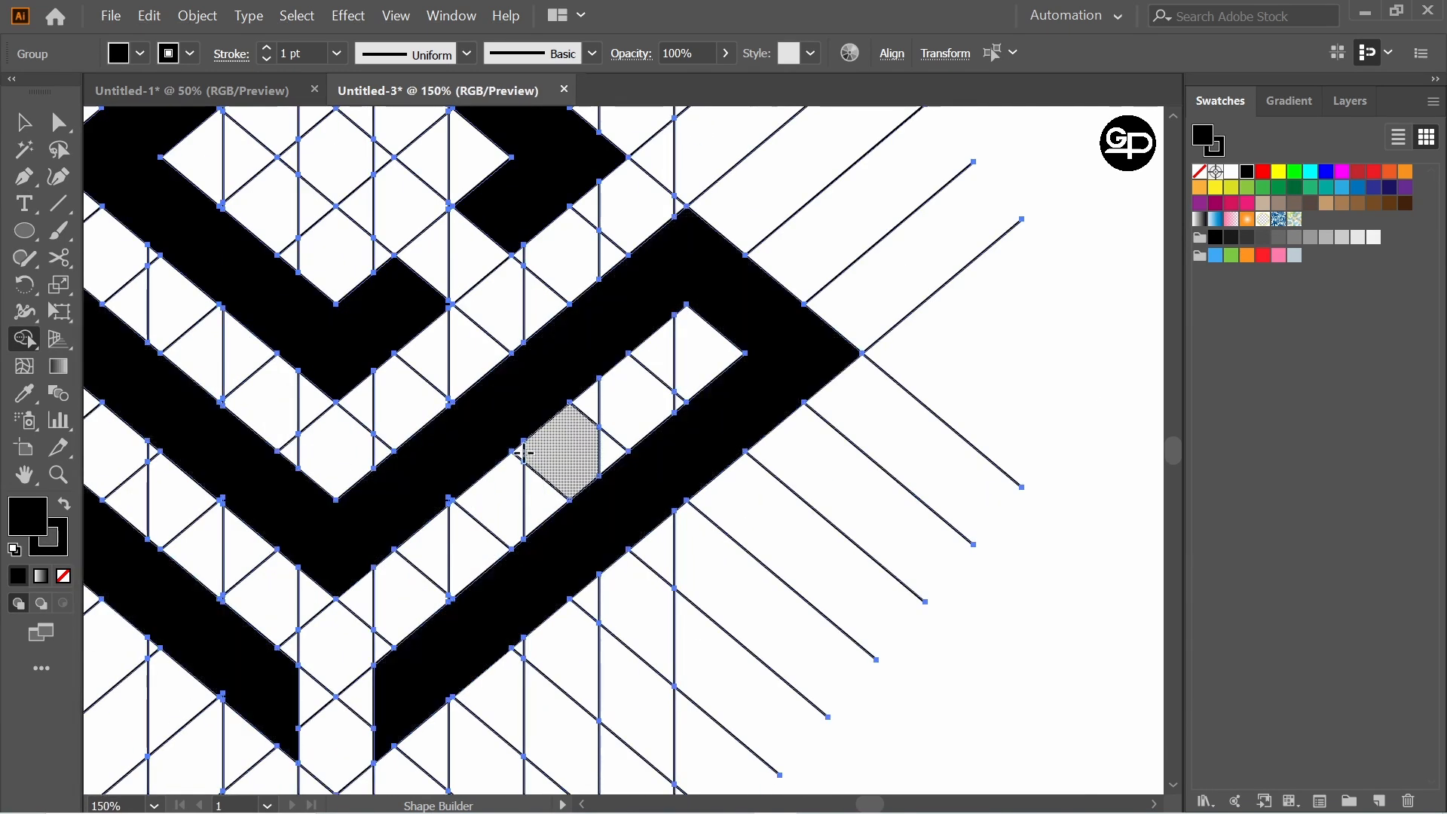
{"action": "scroll", "coordinate": [522, 453], "scroll_direction": "up", "scroll_amount": 3}
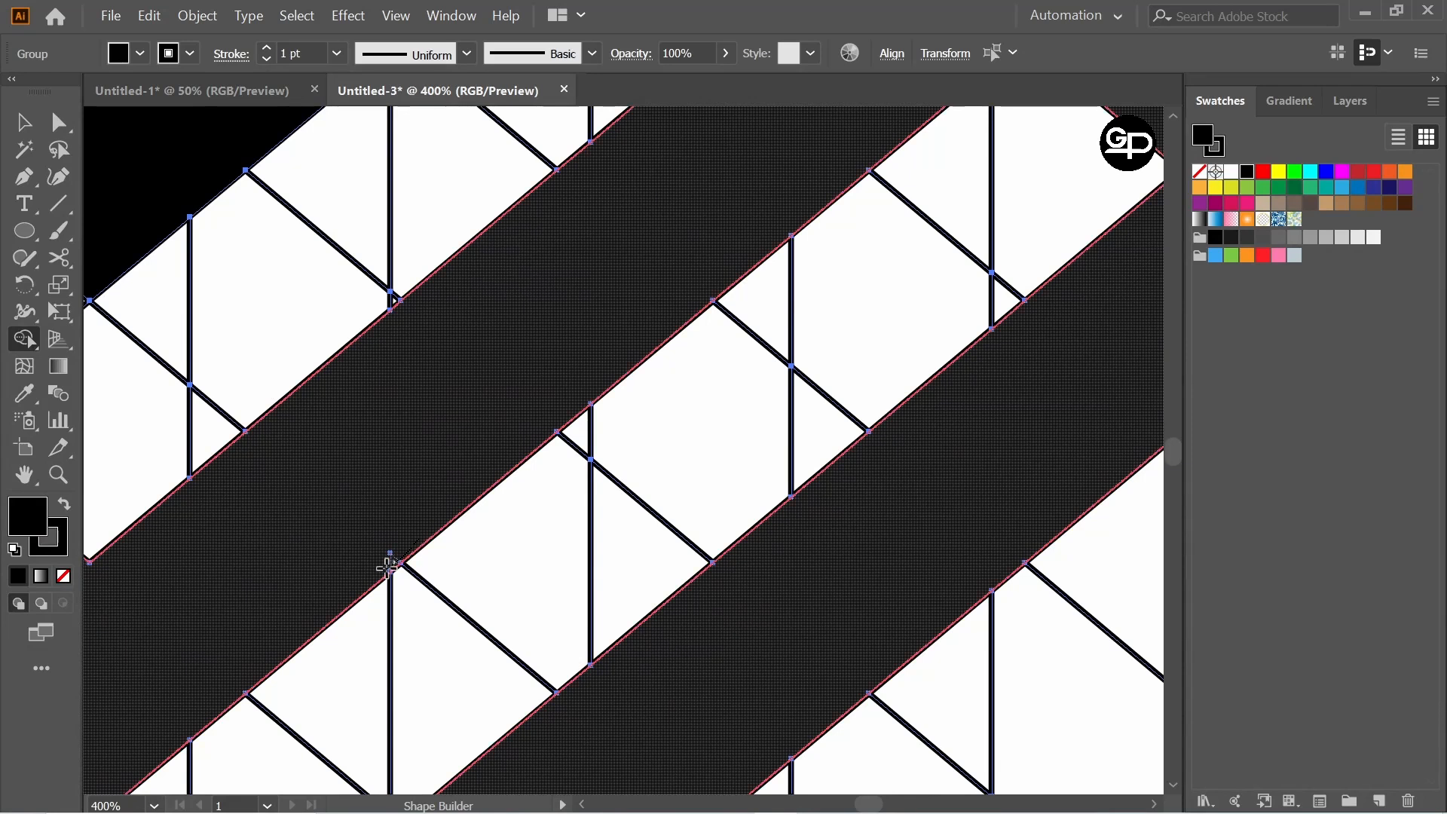
{"action": "scroll", "coordinate": [584, 375], "scroll_direction": "down", "scroll_amount": 3}
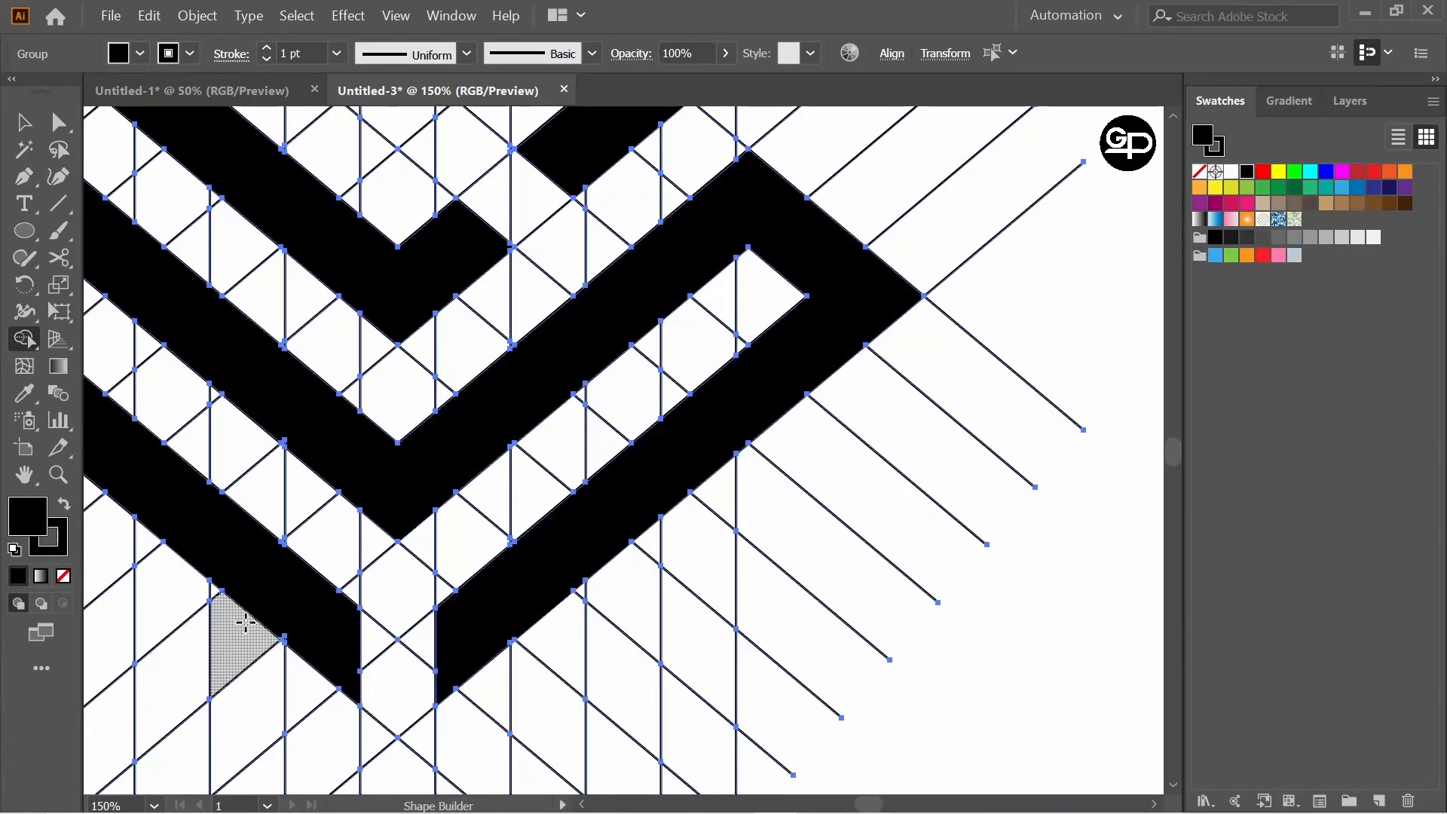
{"action": "scroll", "coordinate": [301, 652], "scroll_direction": "up", "scroll_amount": 3}
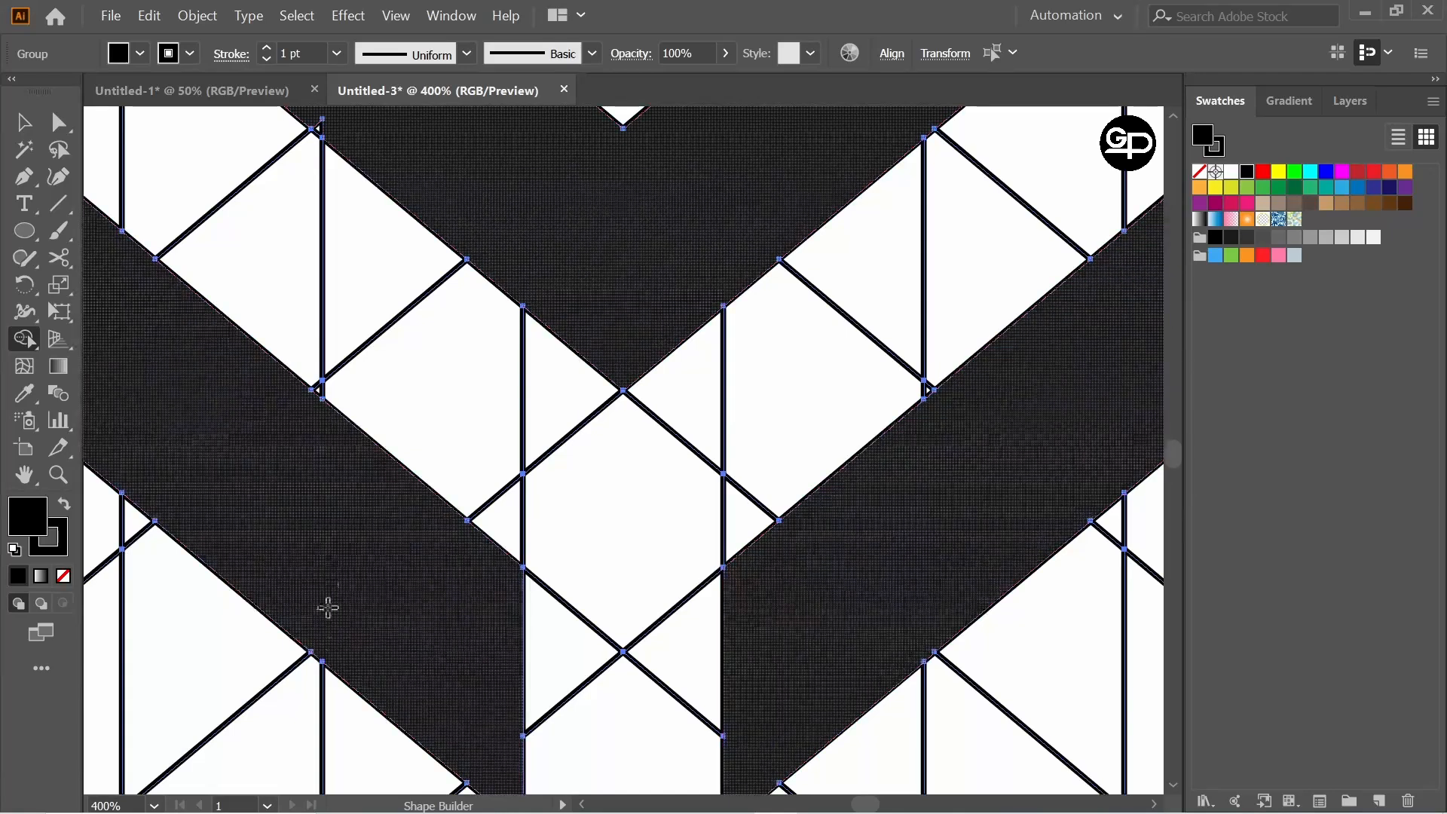
{"action": "scroll", "coordinate": [327, 604], "scroll_direction": "down", "scroll_amount": 3}
{"action": "scroll", "coordinate": [196, 418], "scroll_direction": "up", "scroll_amount": 2}
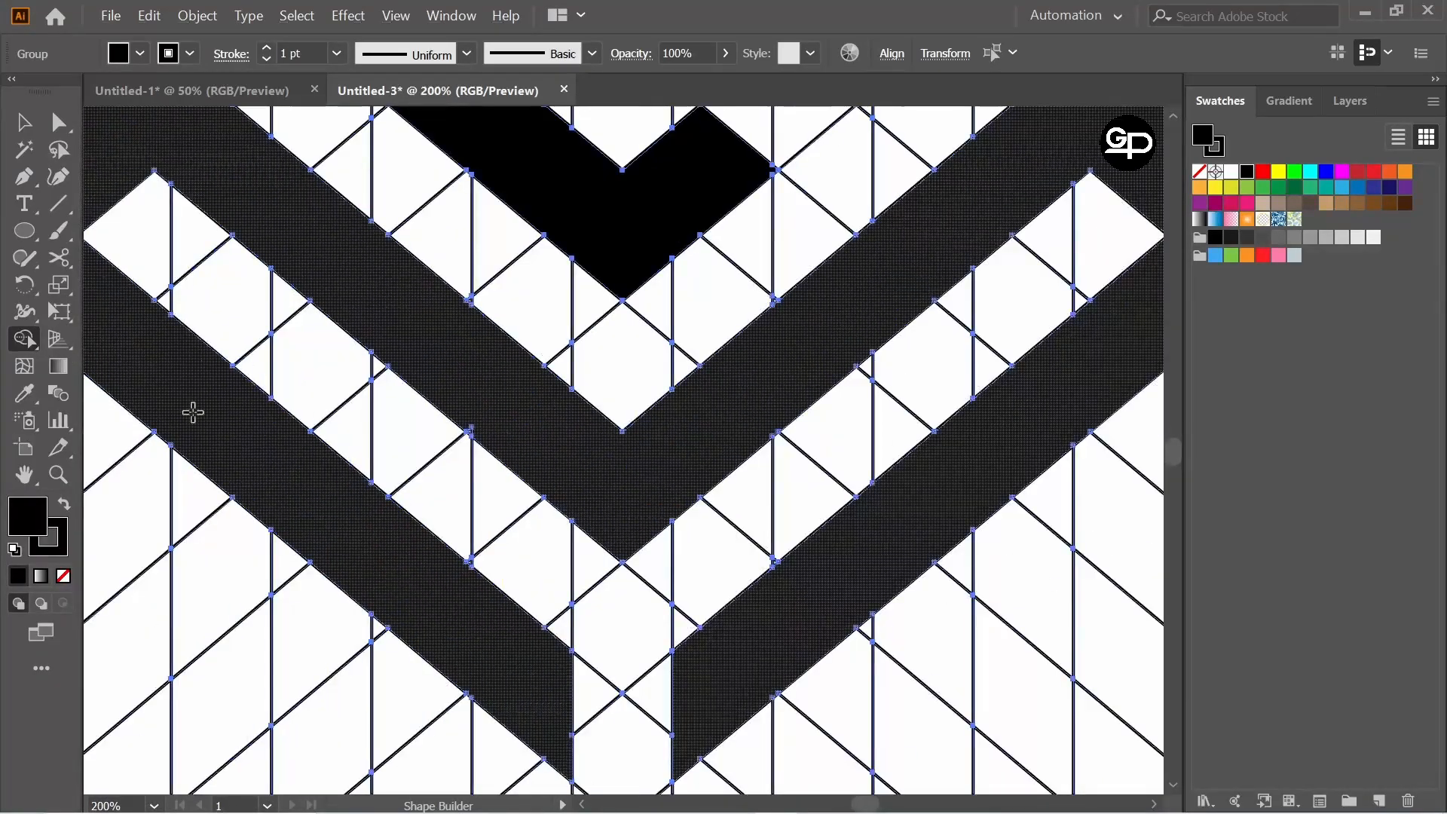
{"action": "scroll", "coordinate": [192, 412], "scroll_direction": "down", "scroll_amount": 2}
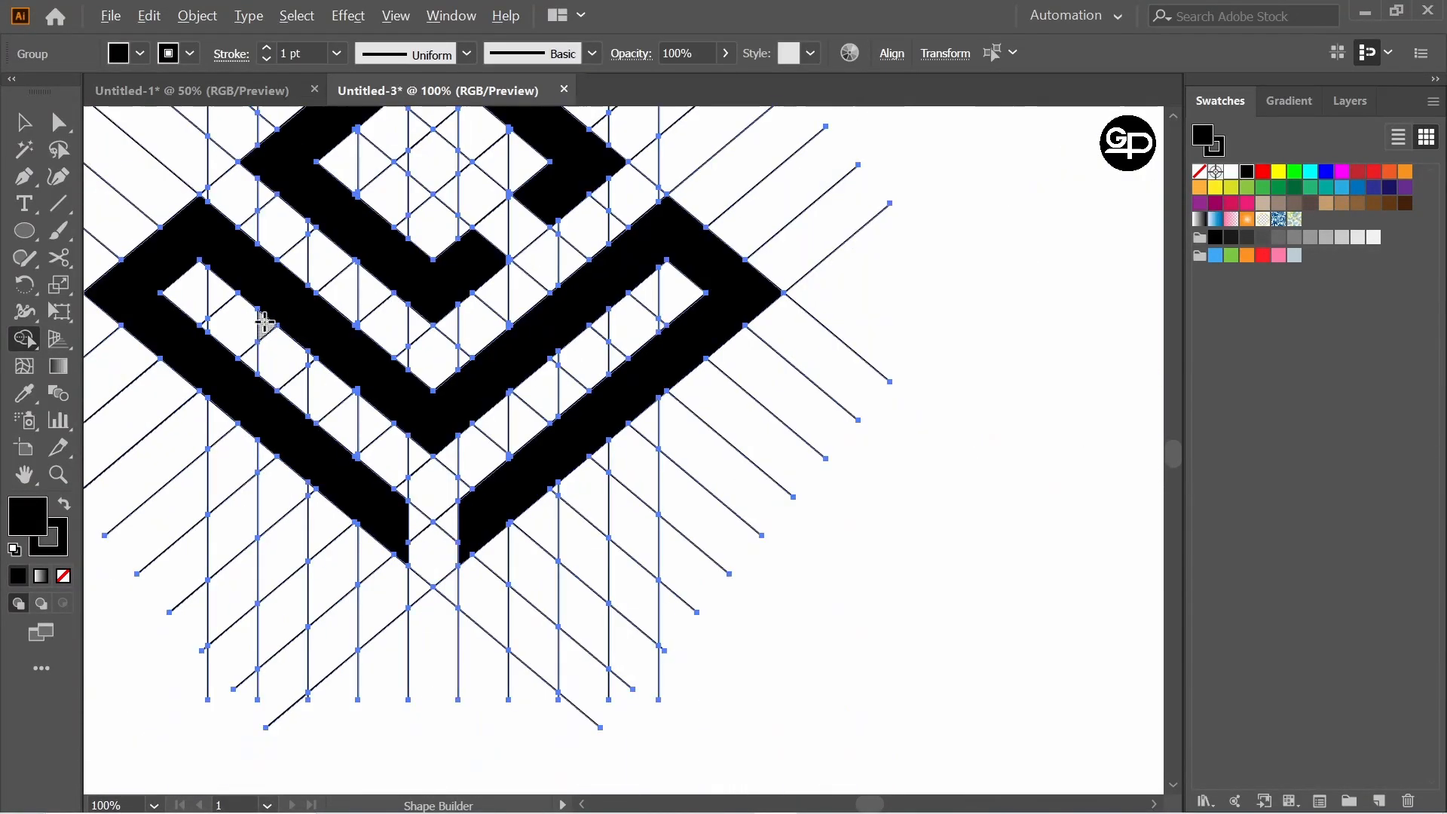
{"action": "scroll", "coordinate": [282, 358], "scroll_direction": "down", "scroll_amount": 1}
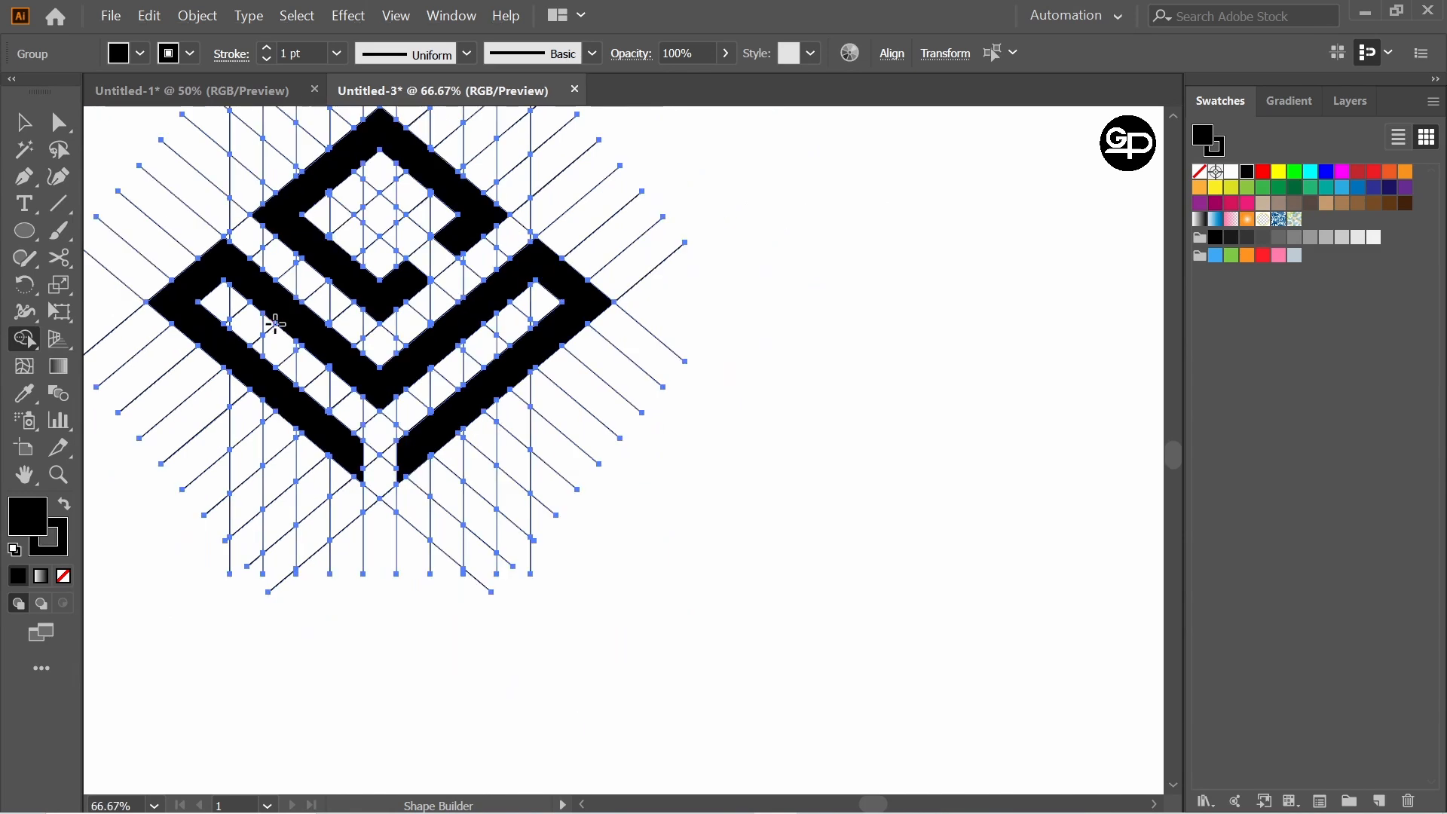
{"action": "scroll", "coordinate": [312, 369], "scroll_direction": "up", "scroll_amount": 2}
{"action": "left_click_drag", "start_coordinate": [359, 375], "coordinate": [591, 458]}
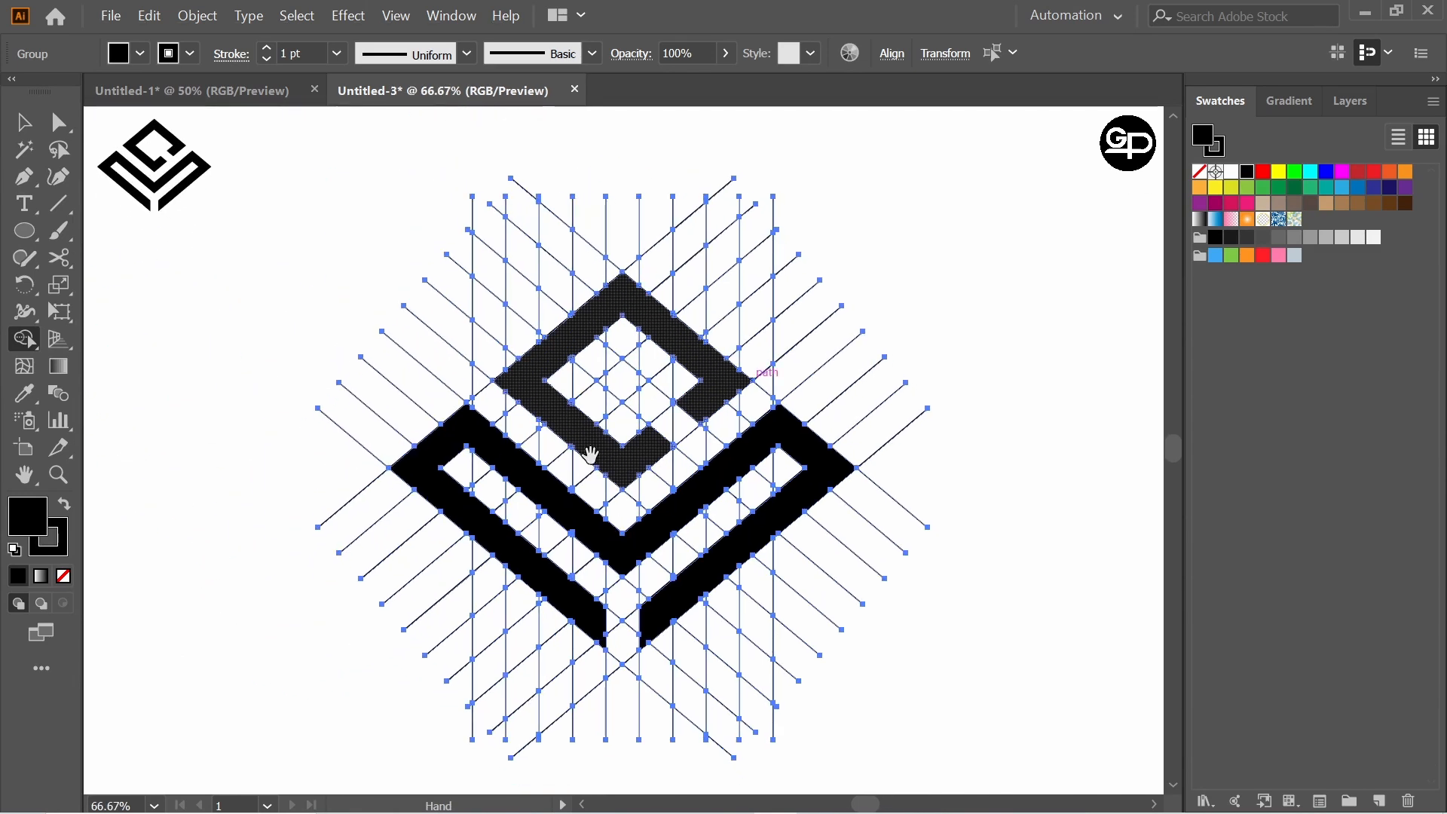
Step: Cut the black C and double V shapes out of the grid group, delete the remaining grid lines, and paste the shapes back
{"action": "key", "text": "v"}
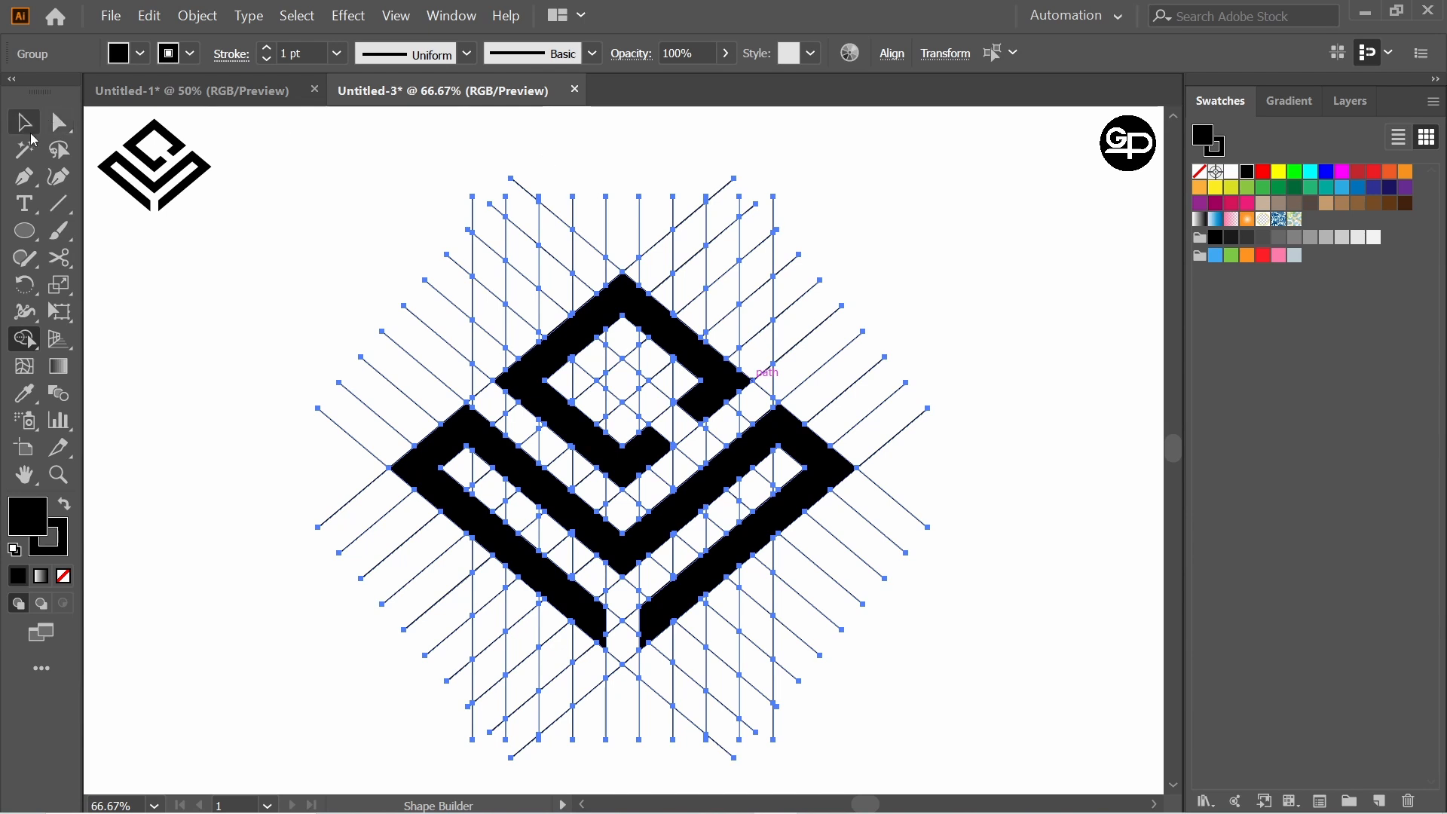
{"action": "left_click", "coordinate": [228, 374]}
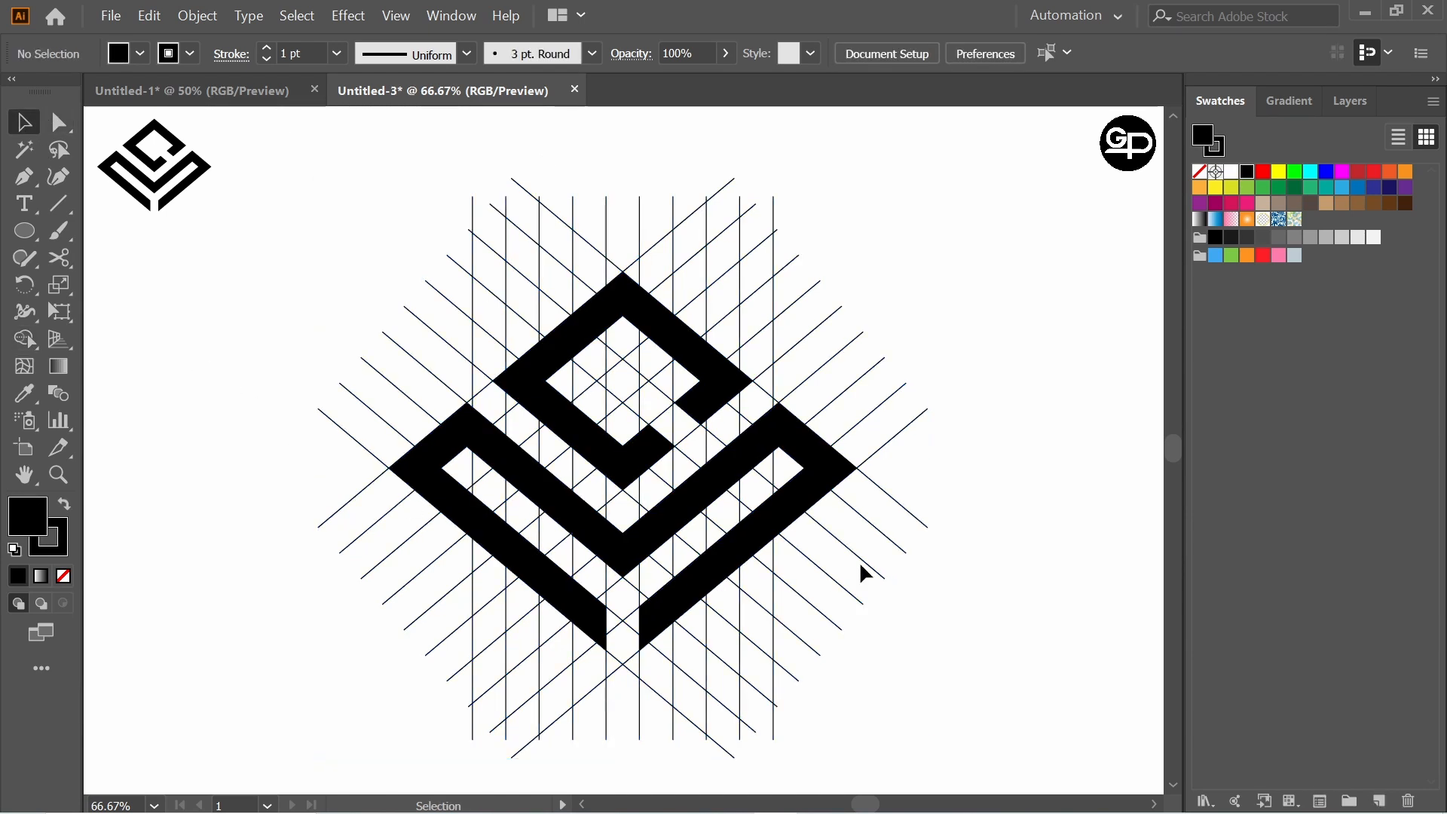
{"action": "left_click_drag", "start_coordinate": [280, 216], "coordinate": [887, 655]}
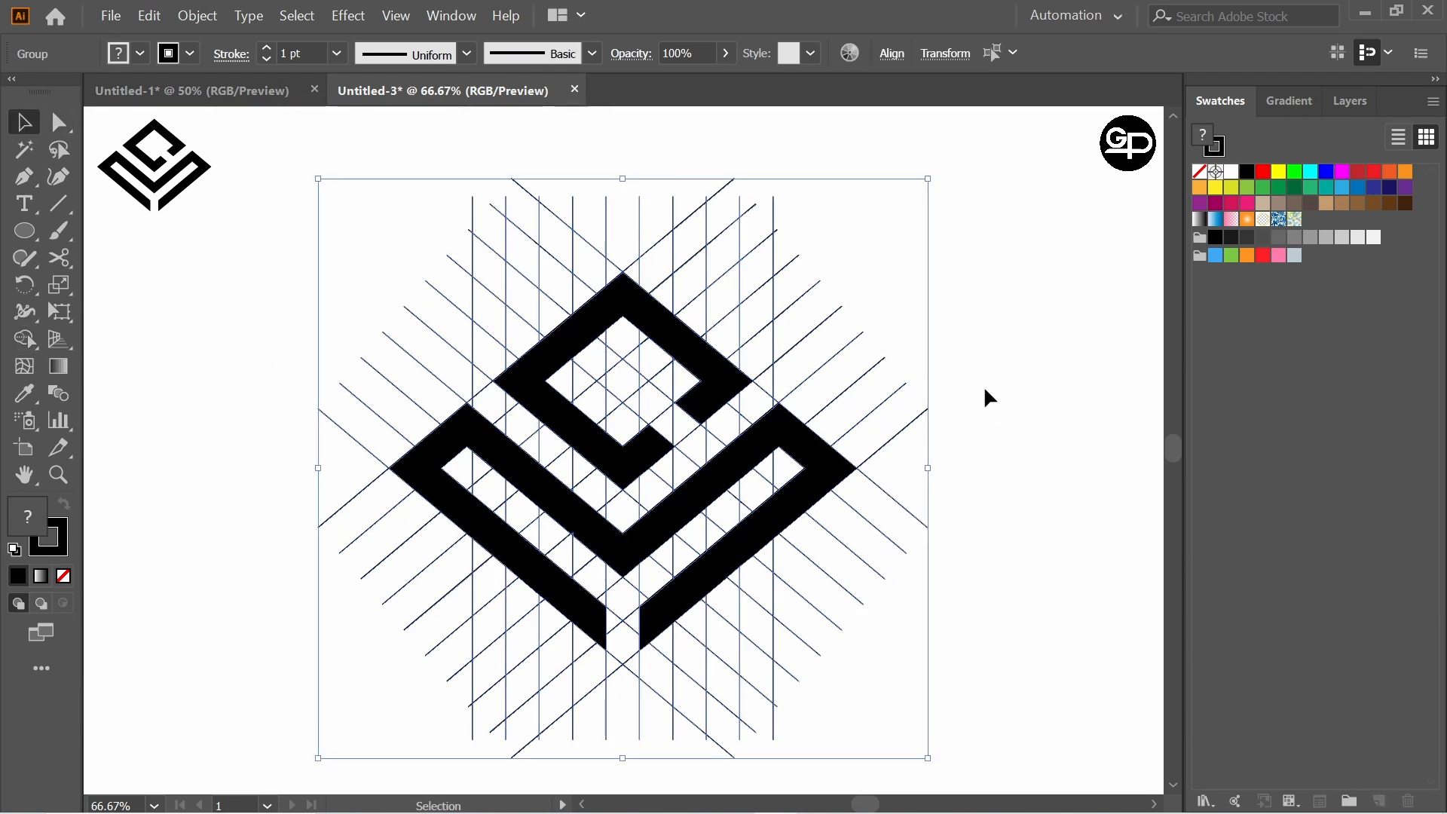
{"action": "left_click", "coordinate": [1016, 365]}
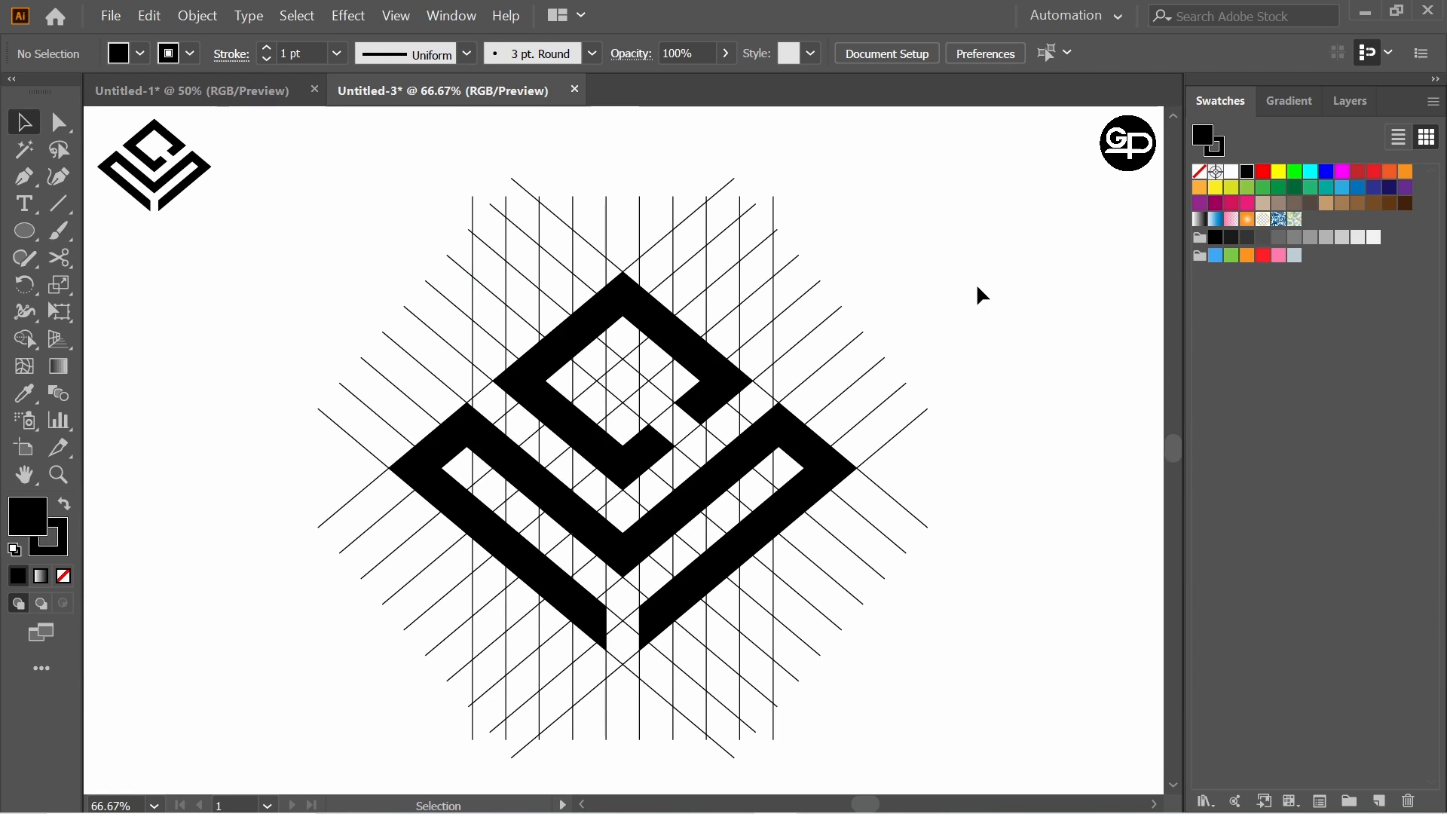
{"action": "left_click", "coordinate": [544, 359]}
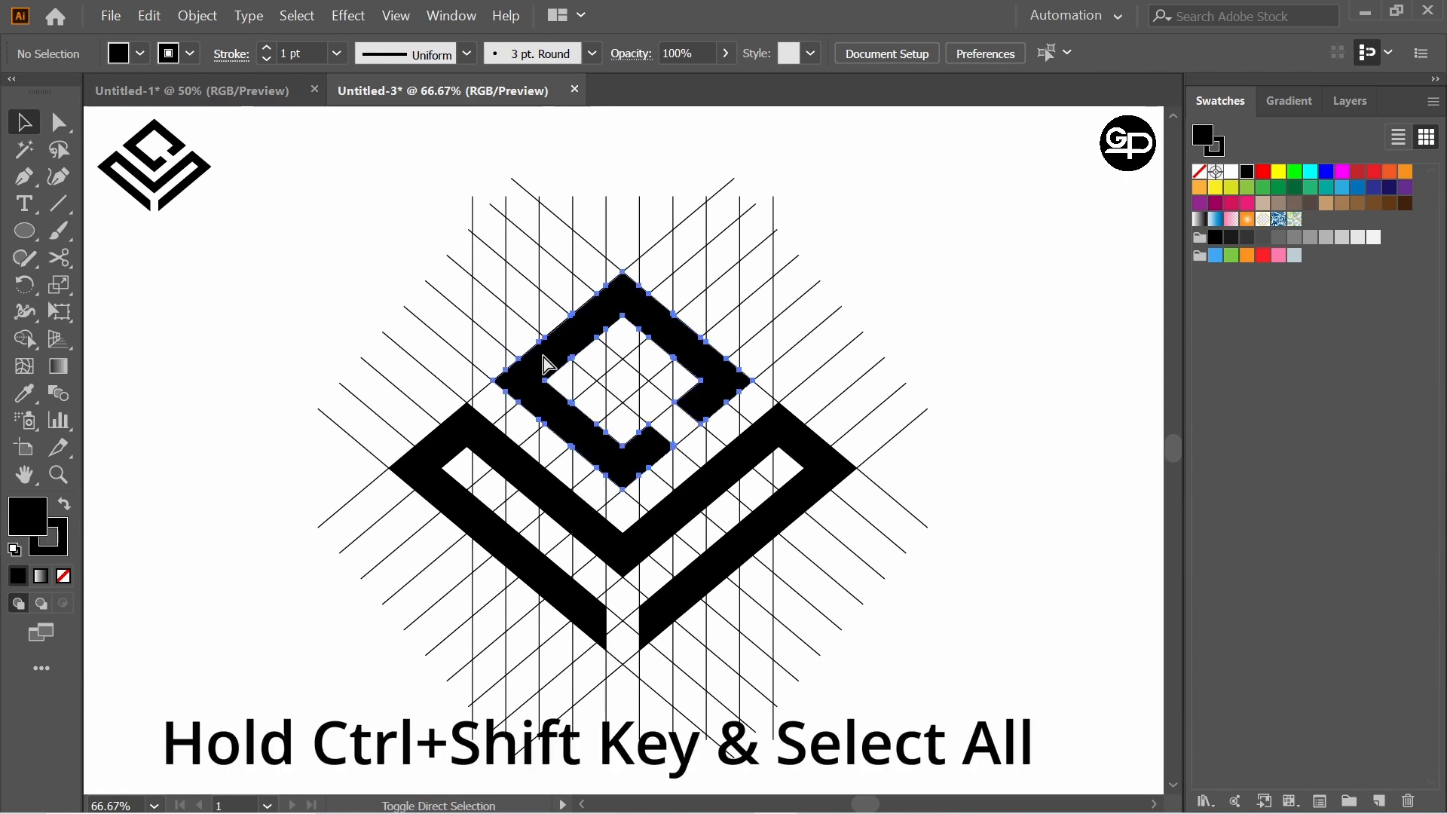
{"action": "left_click", "coordinate": [490, 458], "text": "shift"}
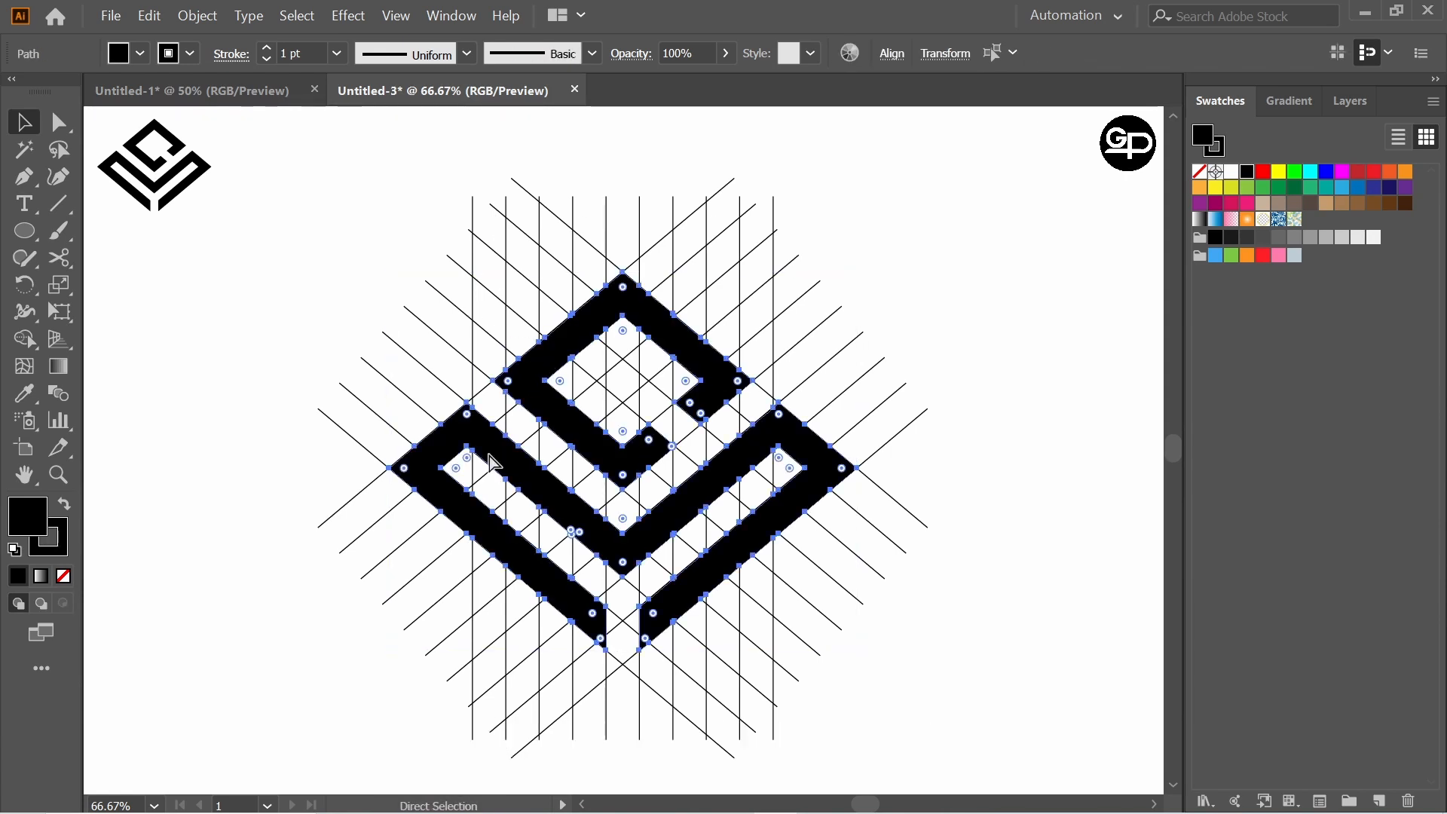
{"action": "key", "text": "ctrl+x"}
{"action": "left_click_drag", "start_coordinate": [544, 250], "coordinate": [974, 679]}
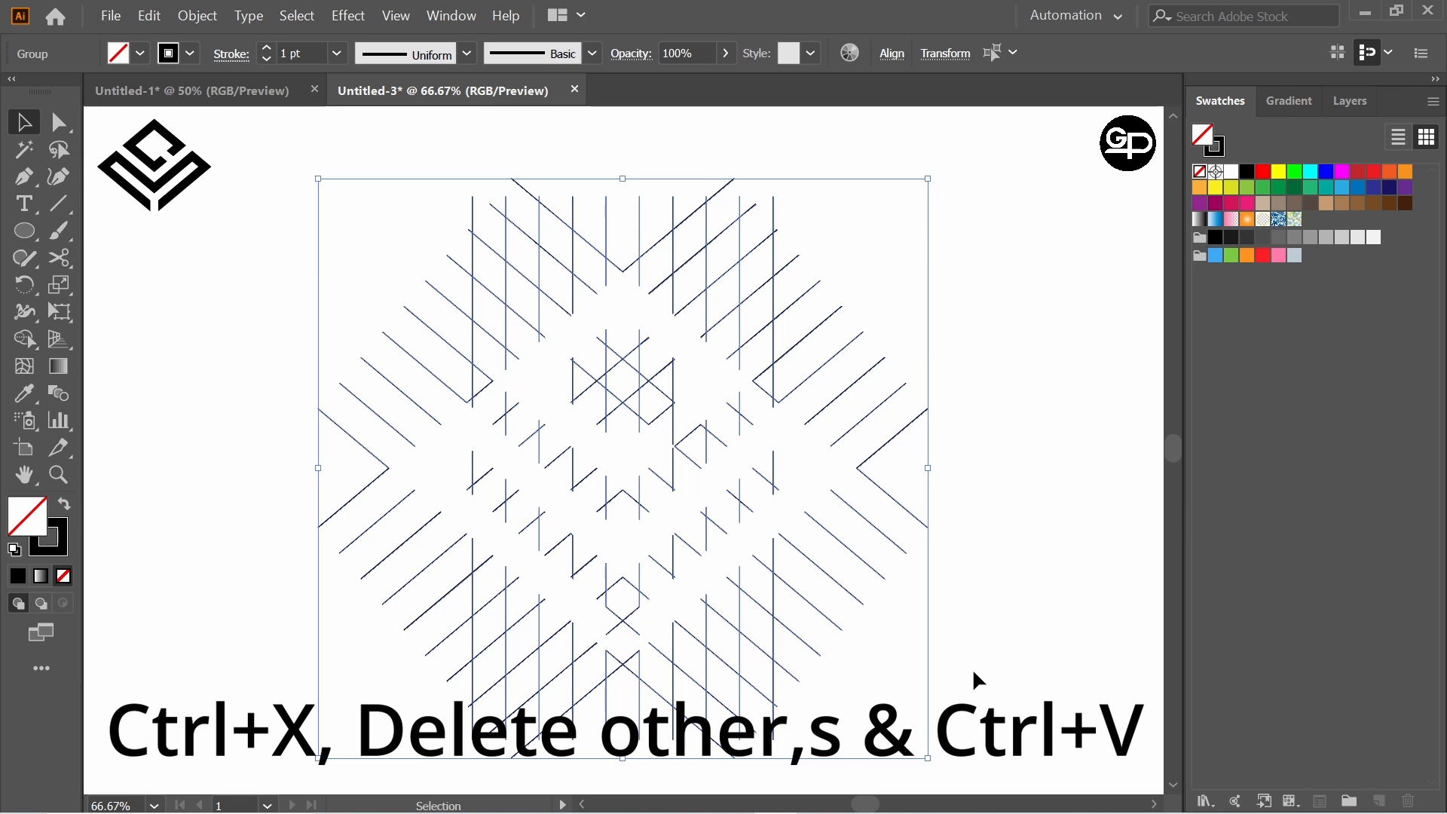
{"action": "key", "text": "Delete"}
{"action": "key", "text": "ctrl+v"}
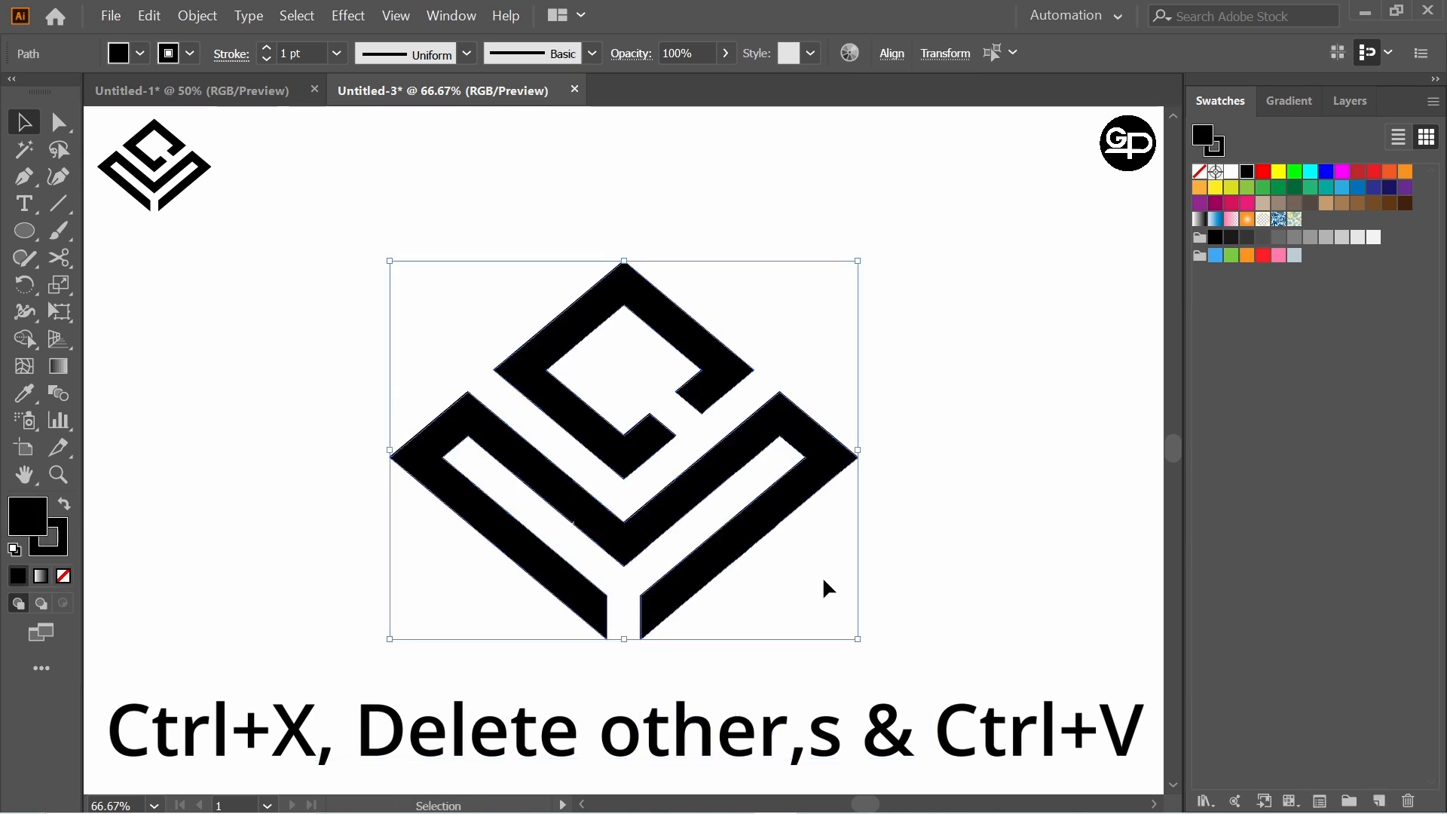
Step: Enlarge the pasted logo proportionally about its centre, shift it slightly upward, and scale it back down a little
{"action": "left_click_drag", "start_coordinate": [859, 639], "coordinate": [953, 716]}
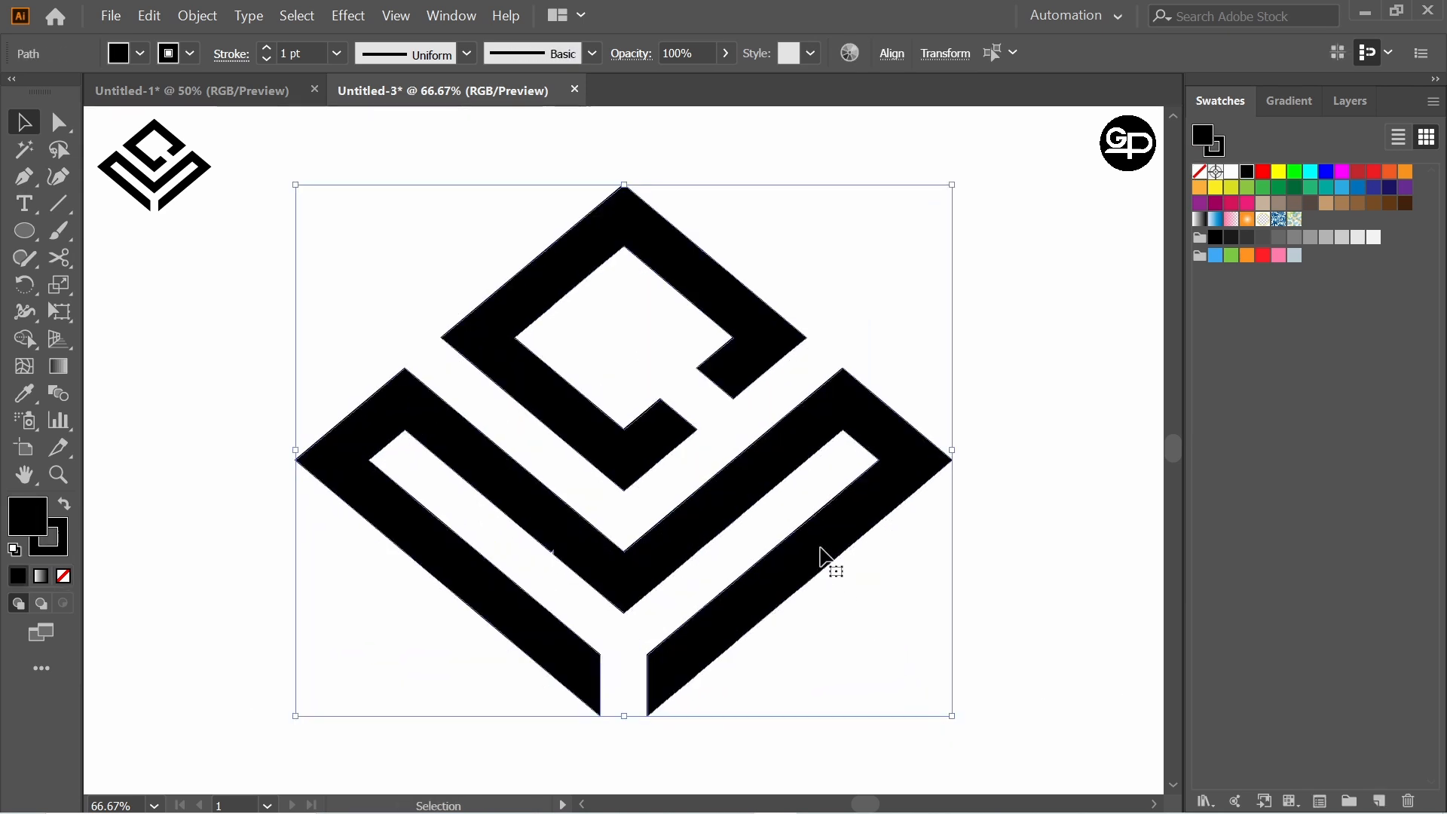
{"action": "left_click_drag", "start_coordinate": [827, 556], "coordinate": [826, 537]}
{"action": "left_click", "coordinate": [1013, 555]}
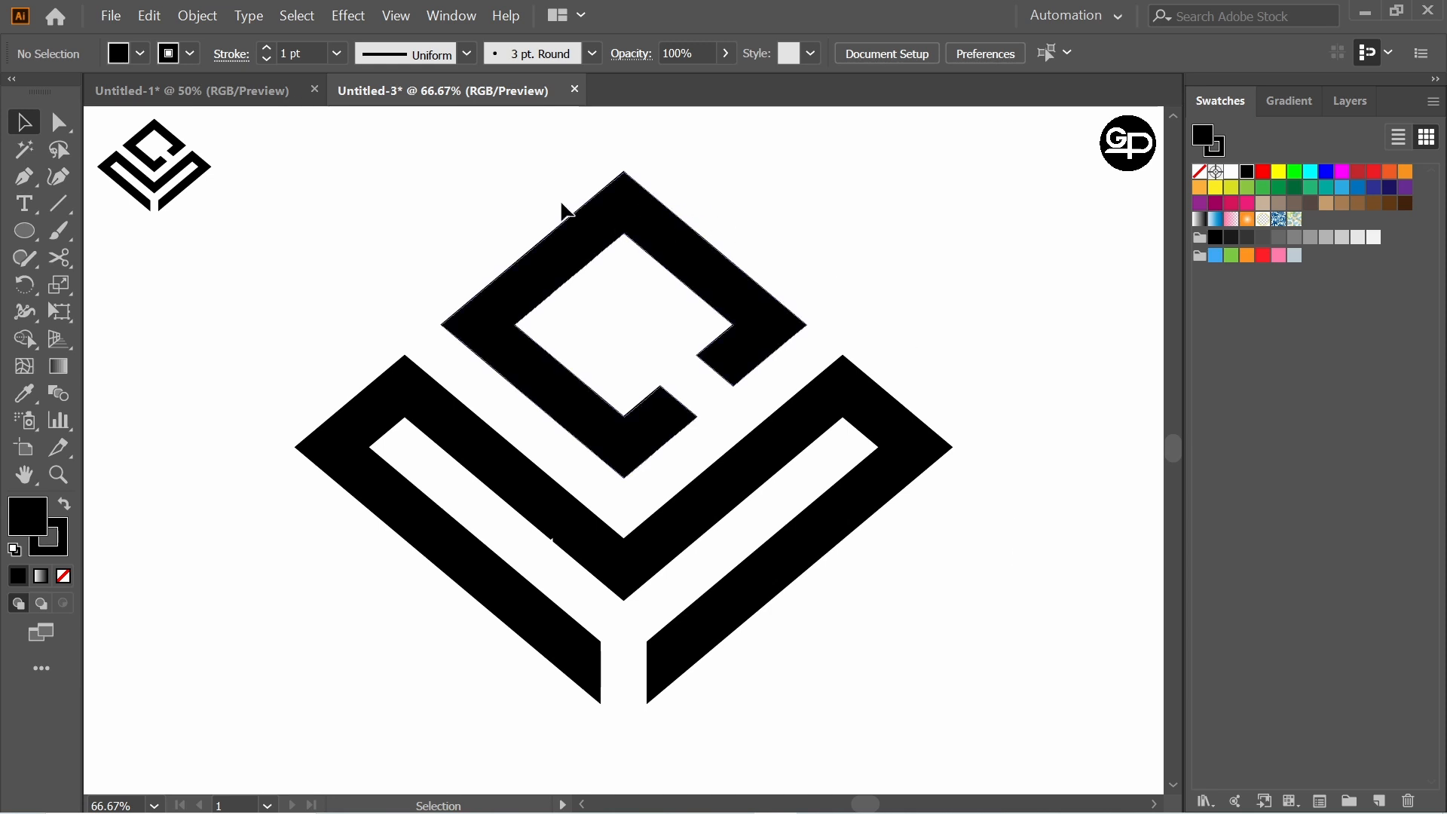
{"action": "key", "text": "ctrl+a"}
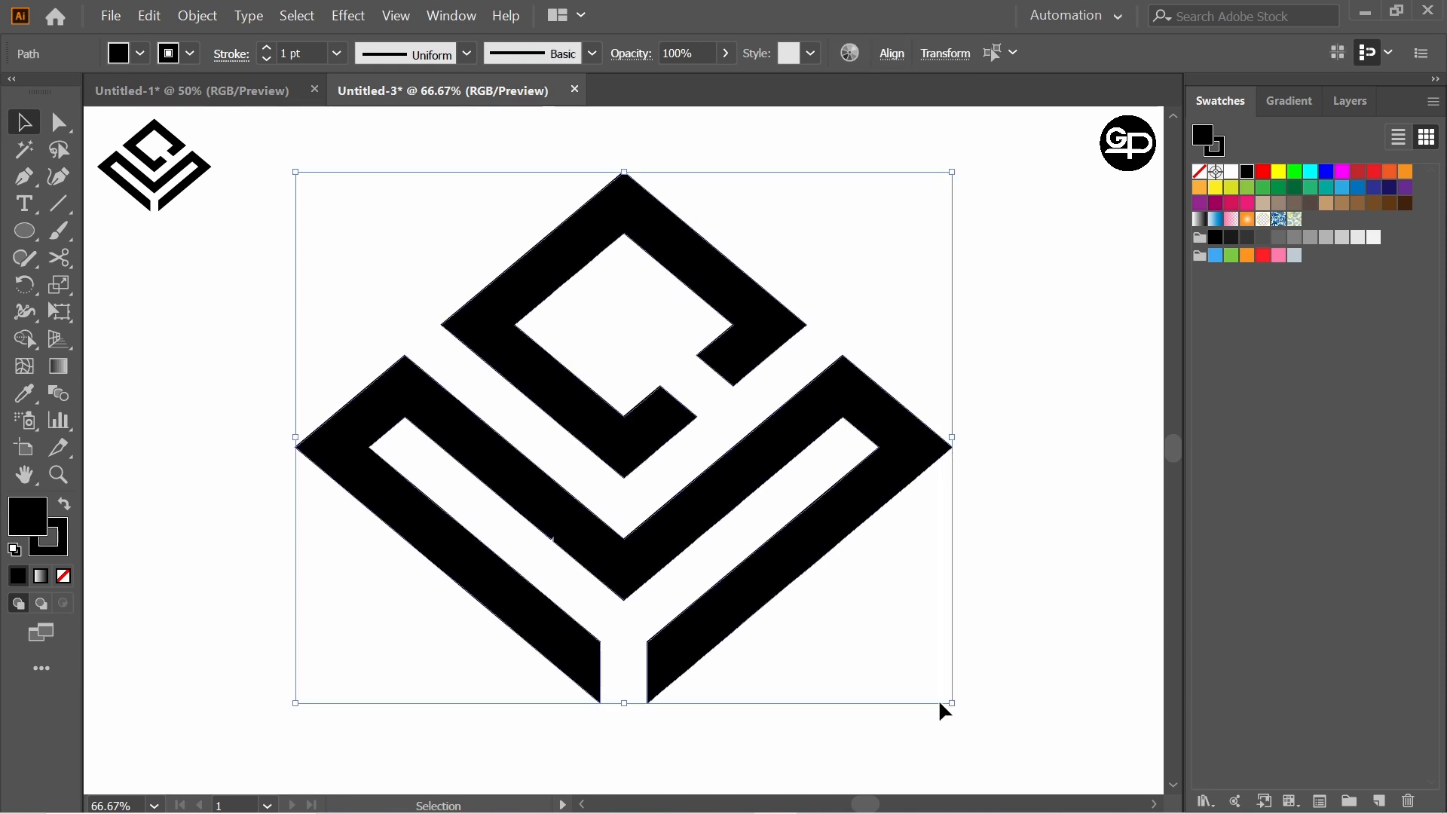
{"action": "left_click_drag", "start_coordinate": [954, 705], "coordinate": [918, 671]}
{"action": "left_click", "coordinate": [1029, 527]}
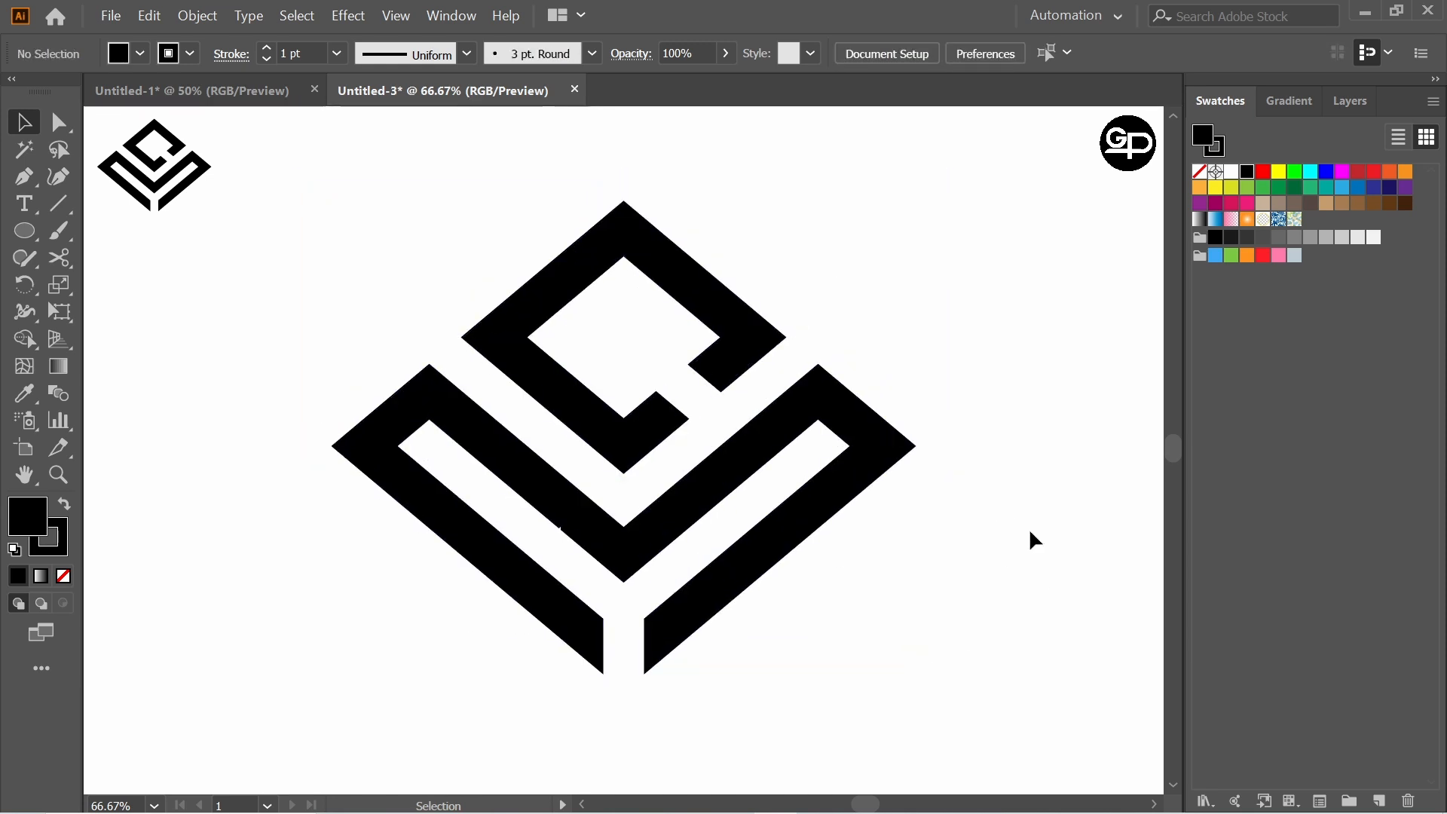
Step: Nudge the whole logo slightly upward, group its shapes, and set the group's stroke to None
{"action": "left_click_drag", "start_coordinate": [381, 210], "coordinate": [902, 606]}
{"action": "left_click_drag", "start_coordinate": [725, 499], "coordinate": [720, 488]}
{"action": "key", "text": "ctrl+g"}
{"action": "left_click", "coordinate": [191, 54]}
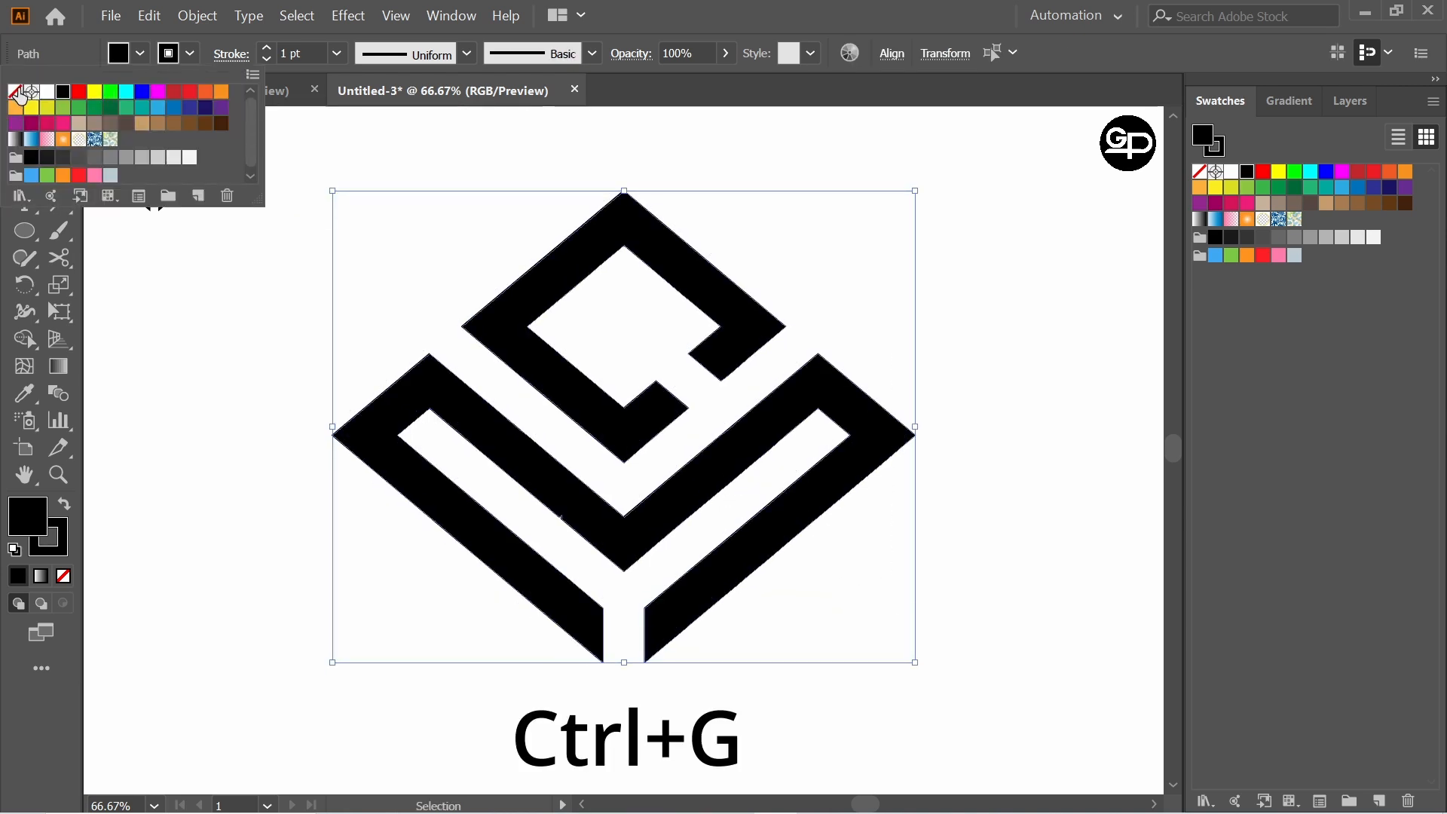
{"action": "left_click", "coordinate": [17, 91]}
{"action": "left_click", "coordinate": [252, 360]}
{"action": "left_click", "coordinate": [1059, 474]}
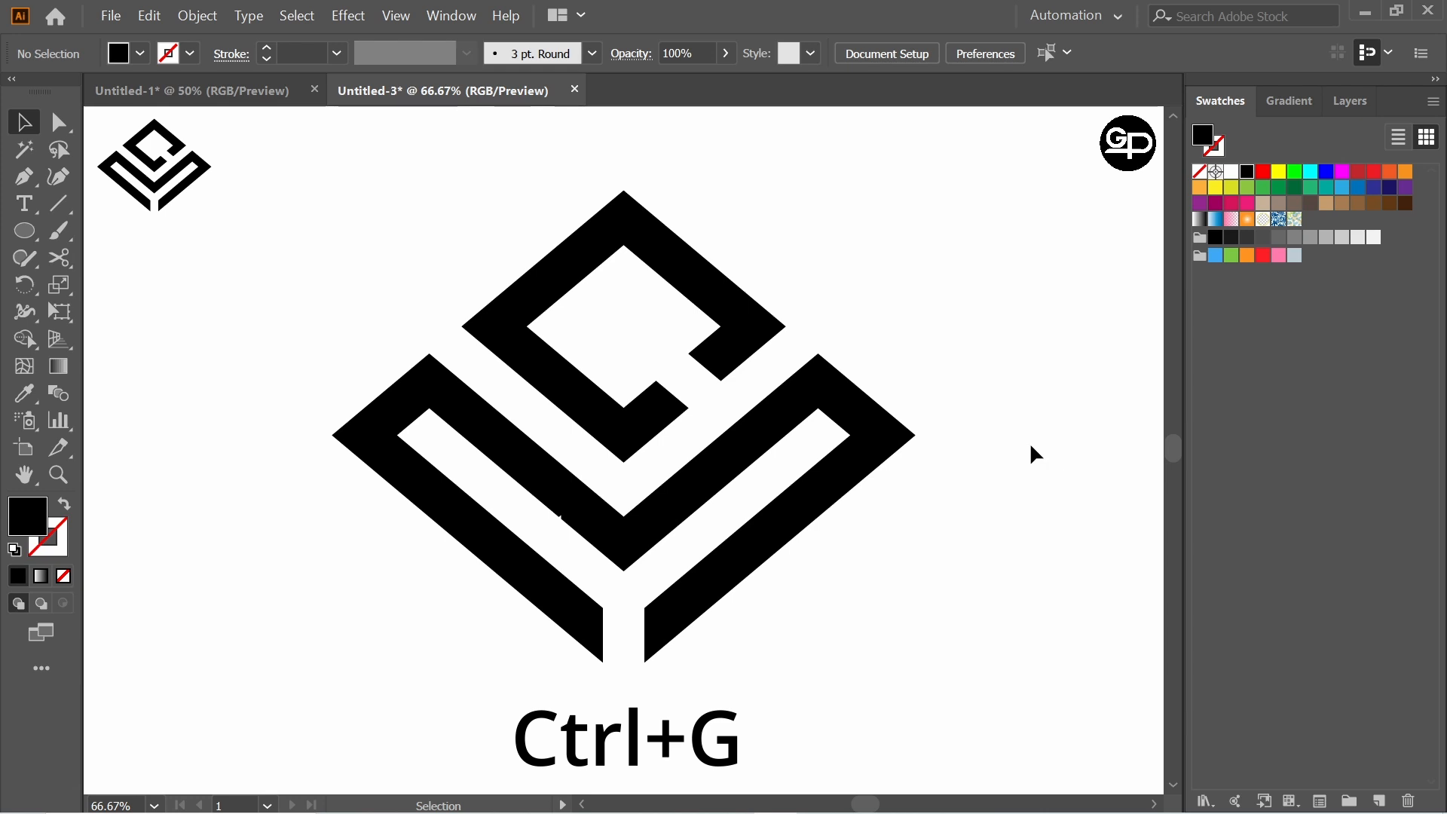
Step: Inspect the anchor points along the outlines of the grouped logo
{"action": "left_click_drag", "start_coordinate": [420, 207], "coordinate": [1028, 636]}
{"action": "key", "text": "a"}
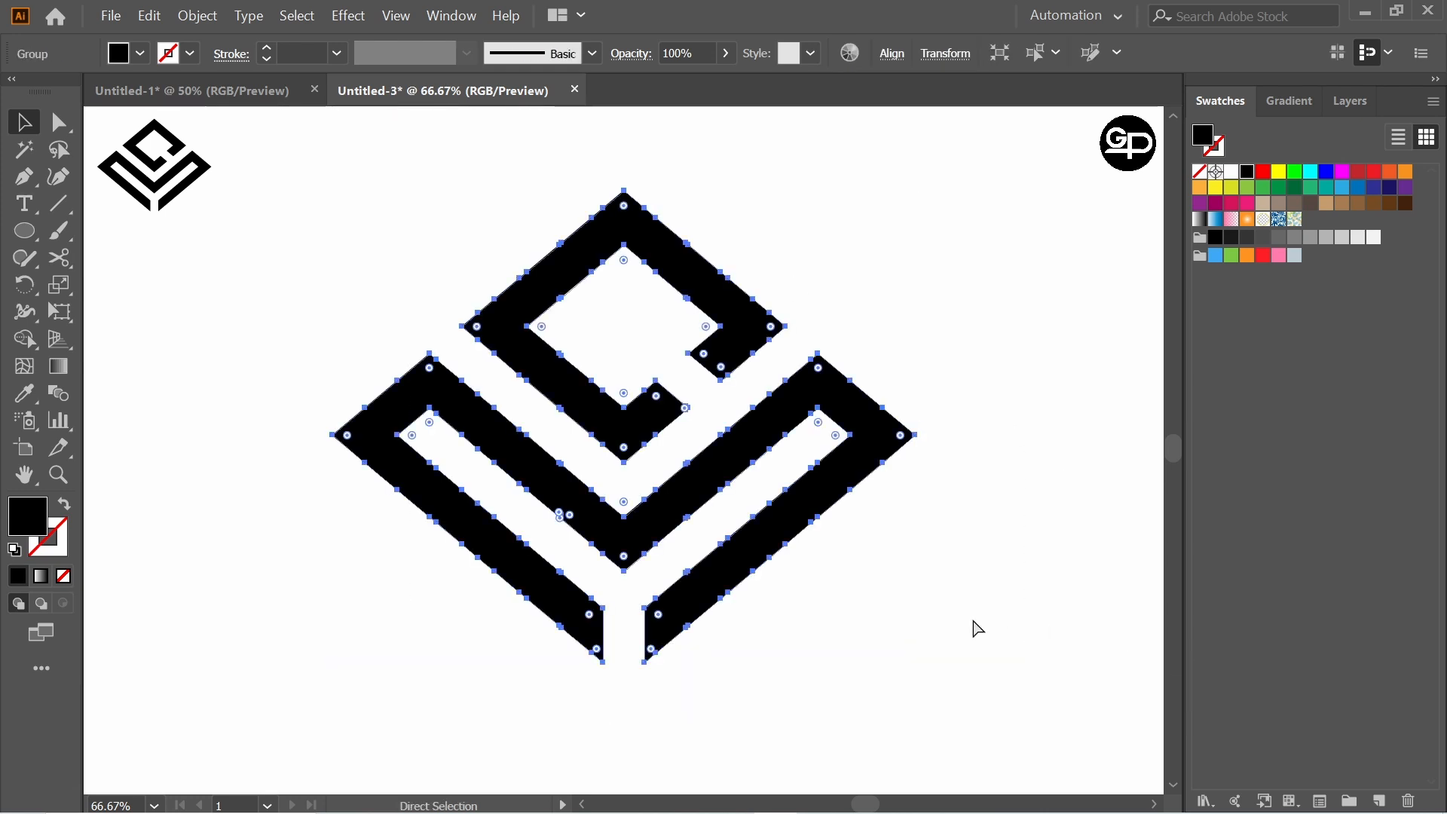
{"action": "key", "text": "v"}
{"action": "left_click", "coordinate": [914, 618]}
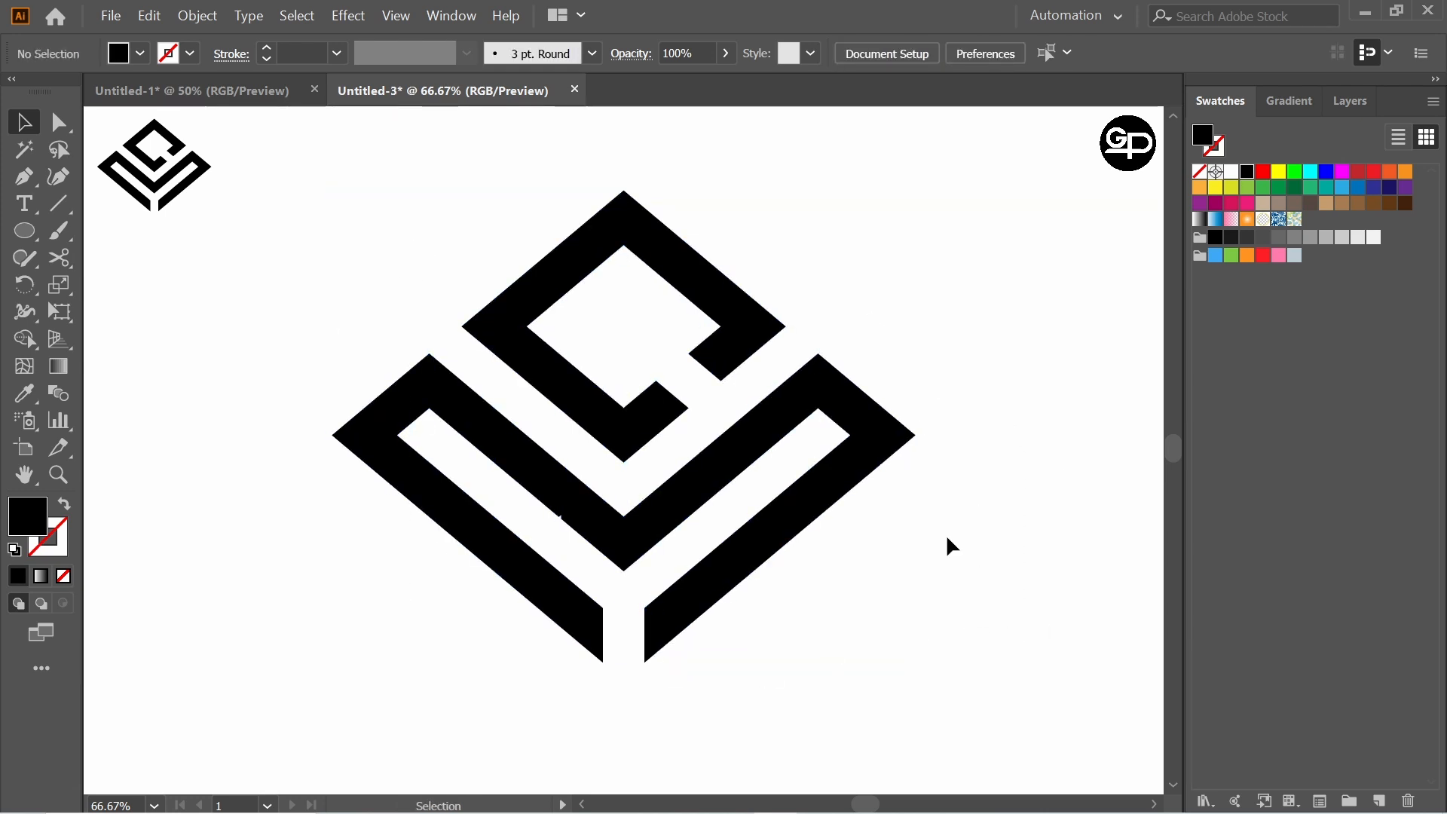